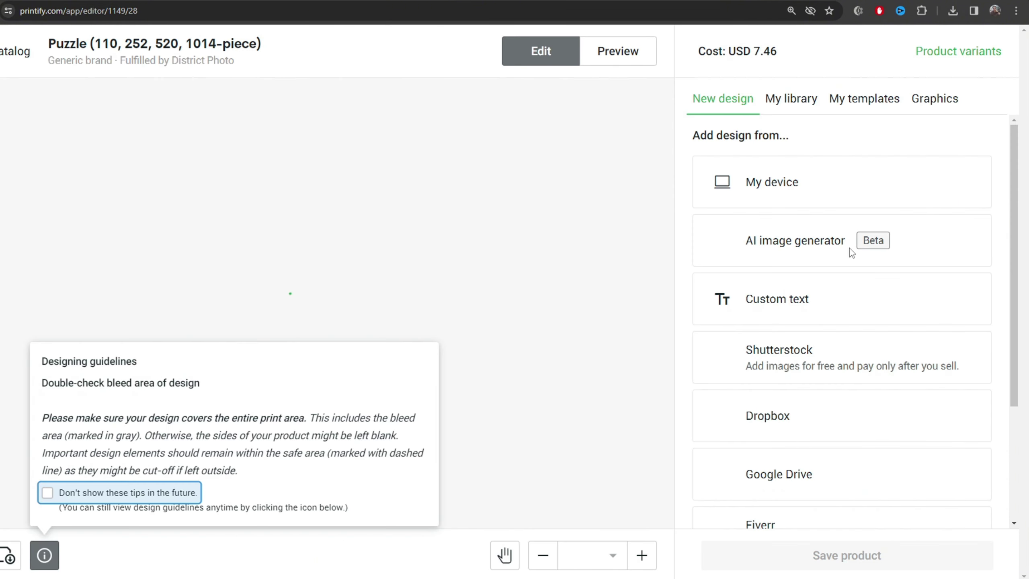
Dismiss the designing guidelines tip and add the a.jpg image from the device to the puzzle.
click(53, 492)
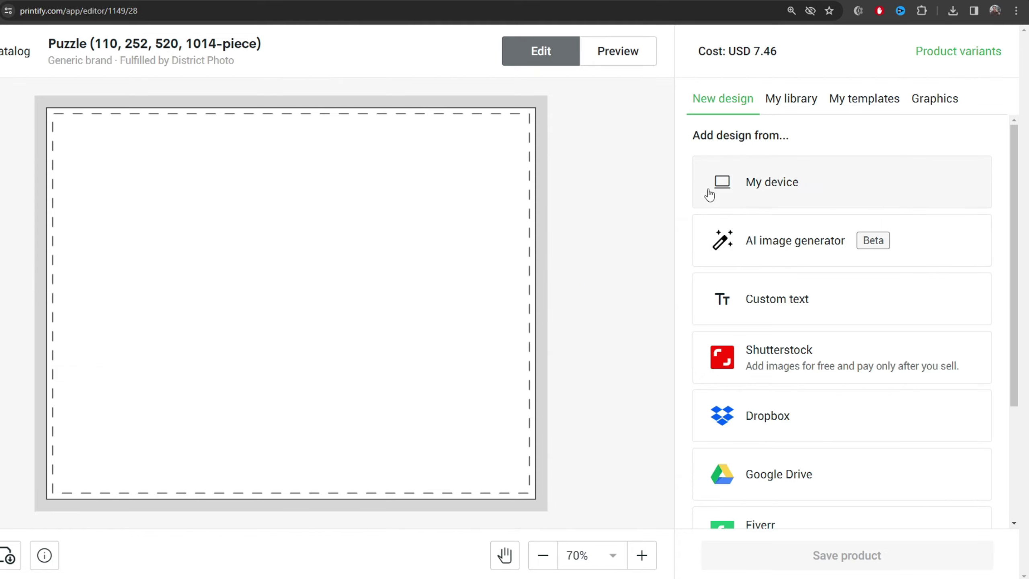
click(740, 185)
click(369, 90)
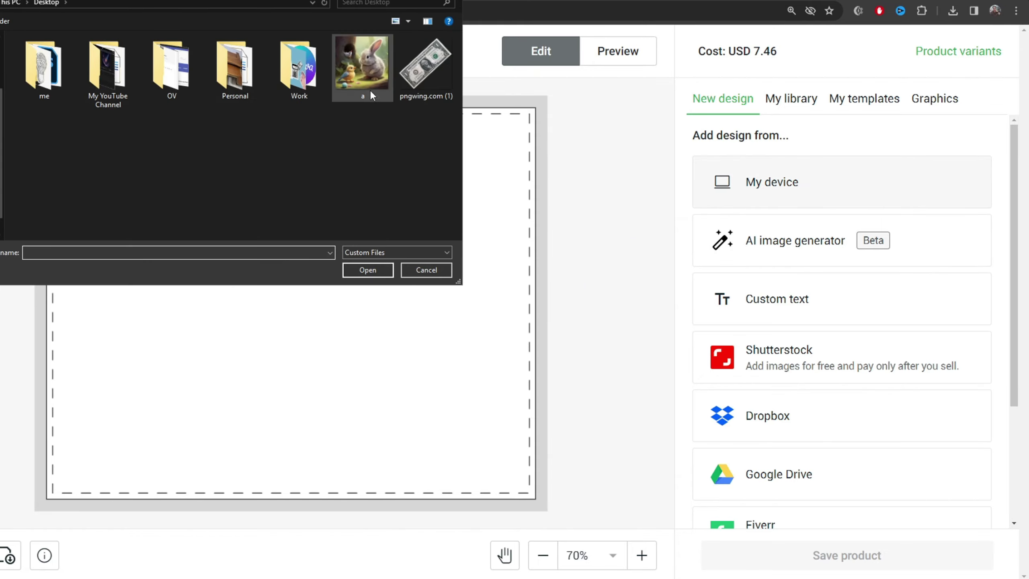
click(367, 270)
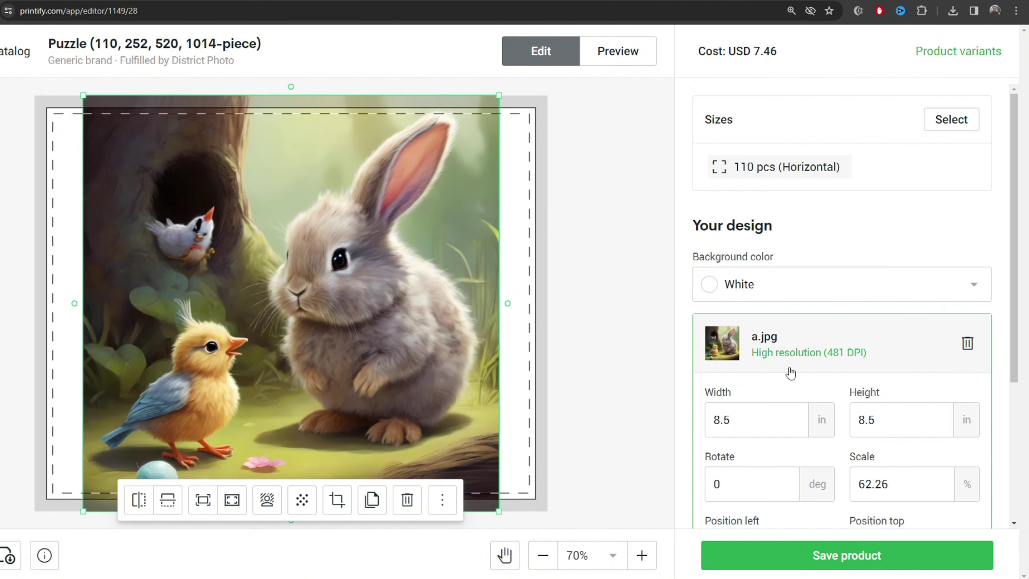
Examine how the bunny image covers the puzzle's print and bleed areas, and check the required print area size.
click(49, 341)
click(315, 274)
mouse_move(316, 274)
mouse_down()
mouse_move(296, 274)
mouse_move(316, 274)
mouse_up()
scroll(647, 295, down, 3)
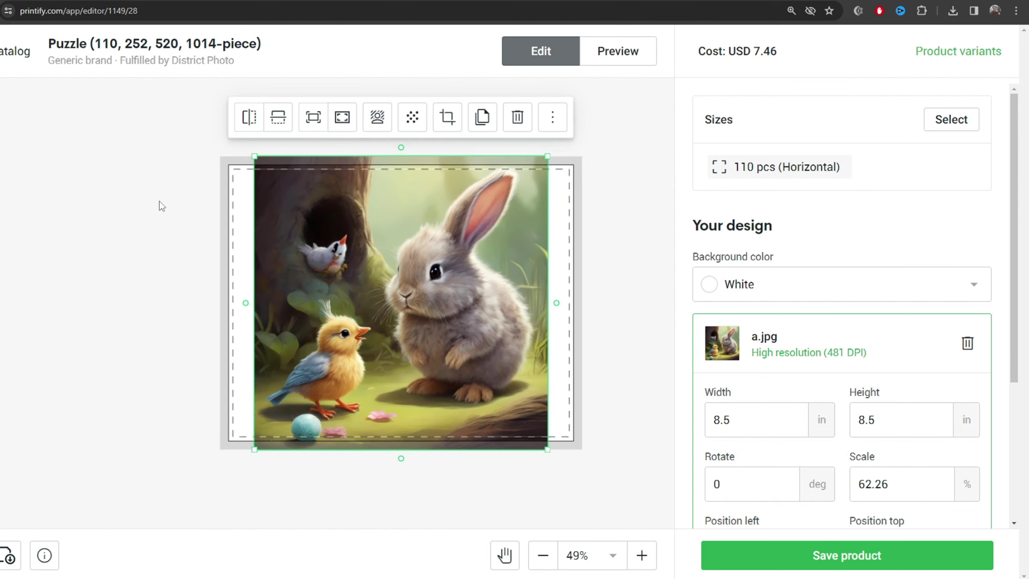
click(226, 470)
scroll(226, 470, down, 2)
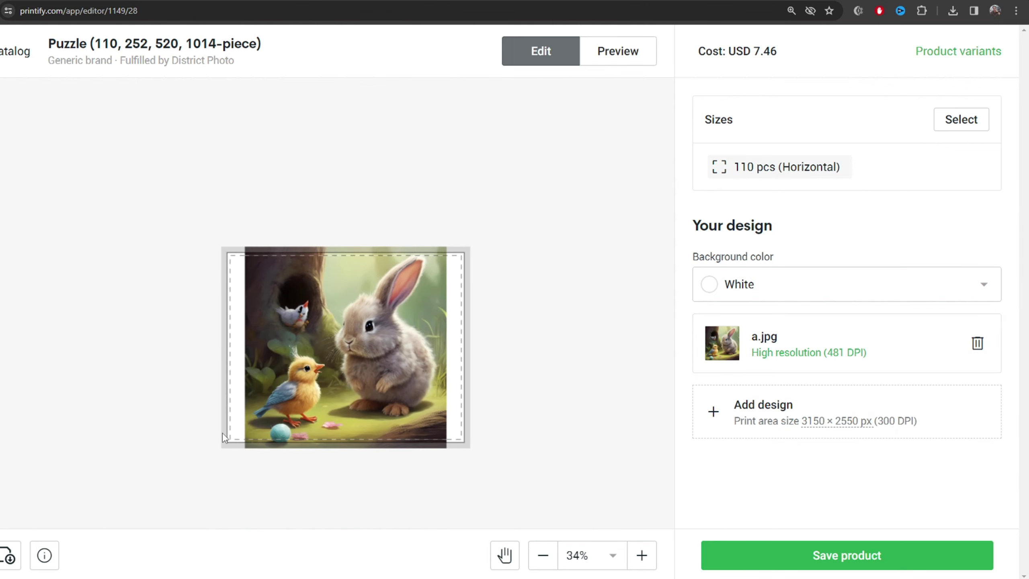
scroll(222, 433, up, 1)
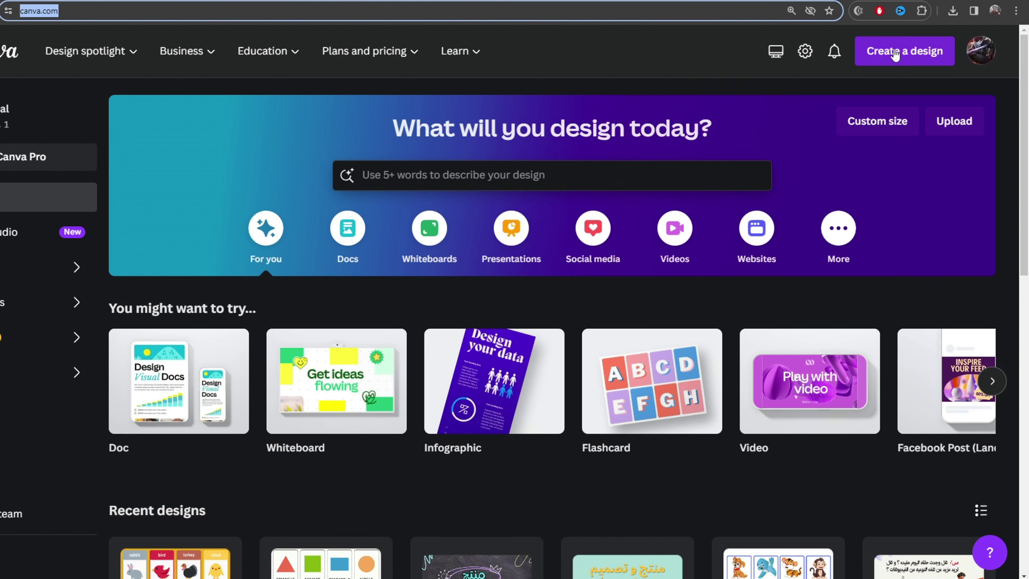
Switch to Canva and create a new custom-size design of 3150 × 2250 px.
click(894, 56)
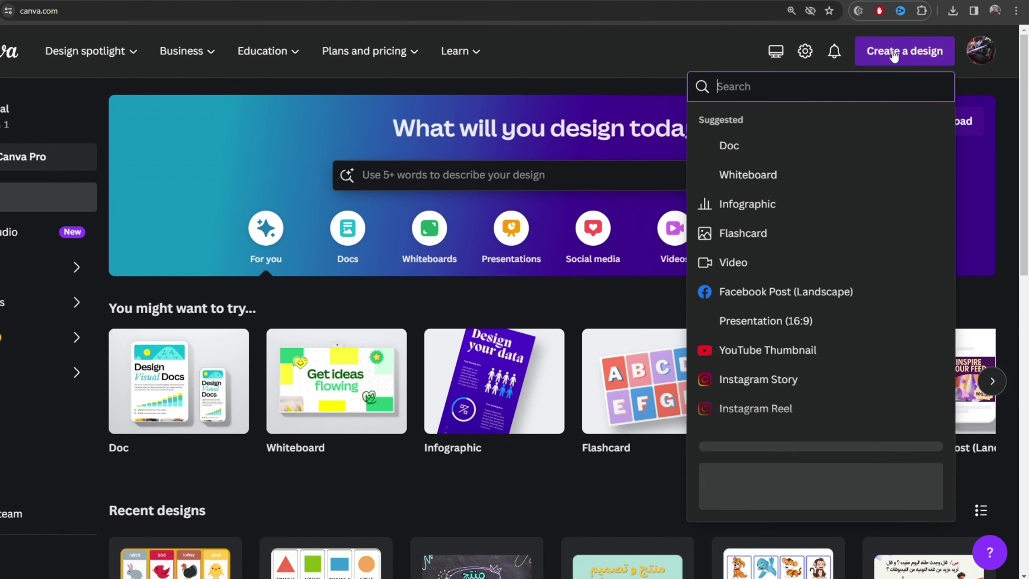
click(726, 502)
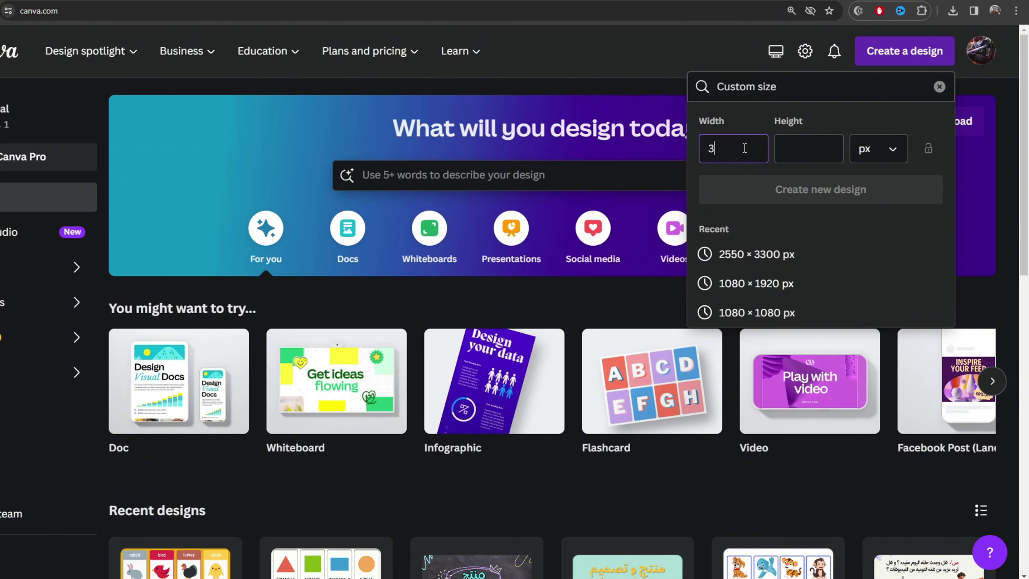
text(150)
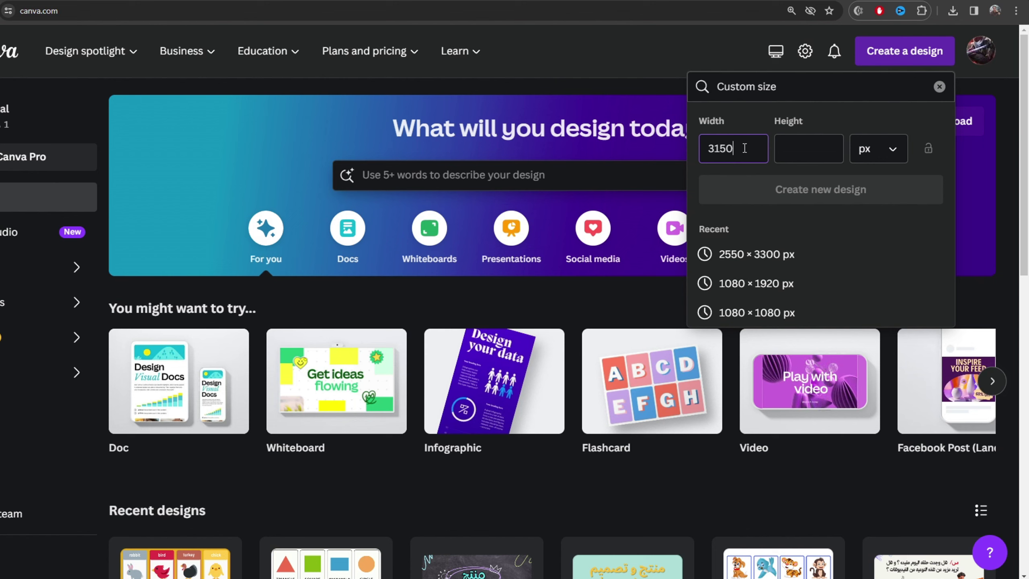
click(812, 149)
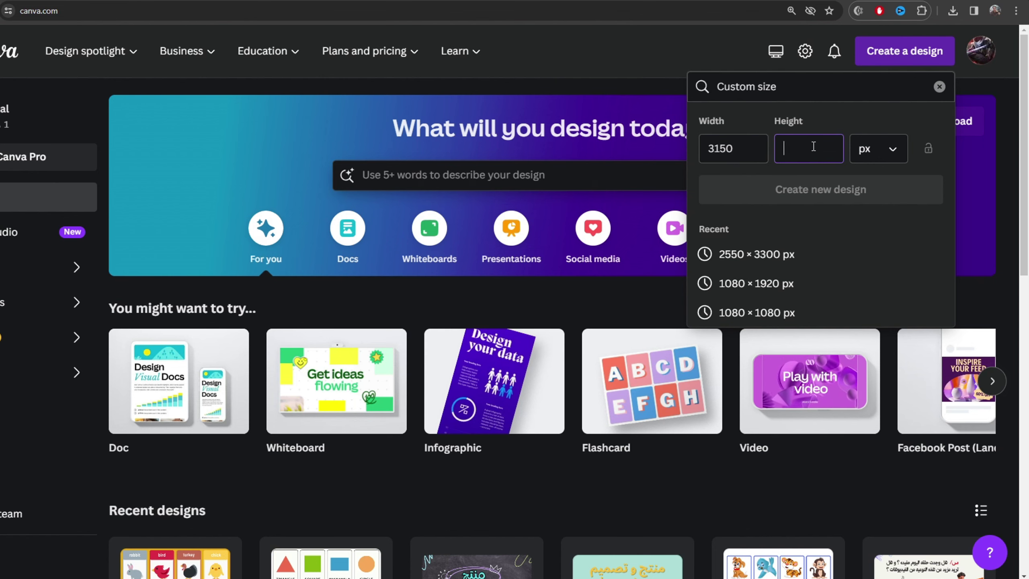
text(2250)
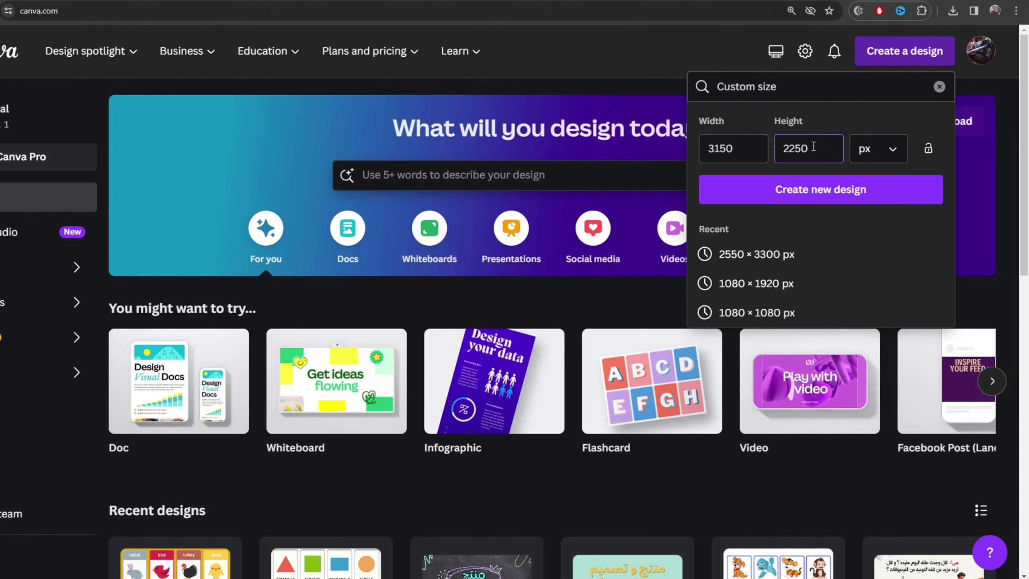
click(745, 185)
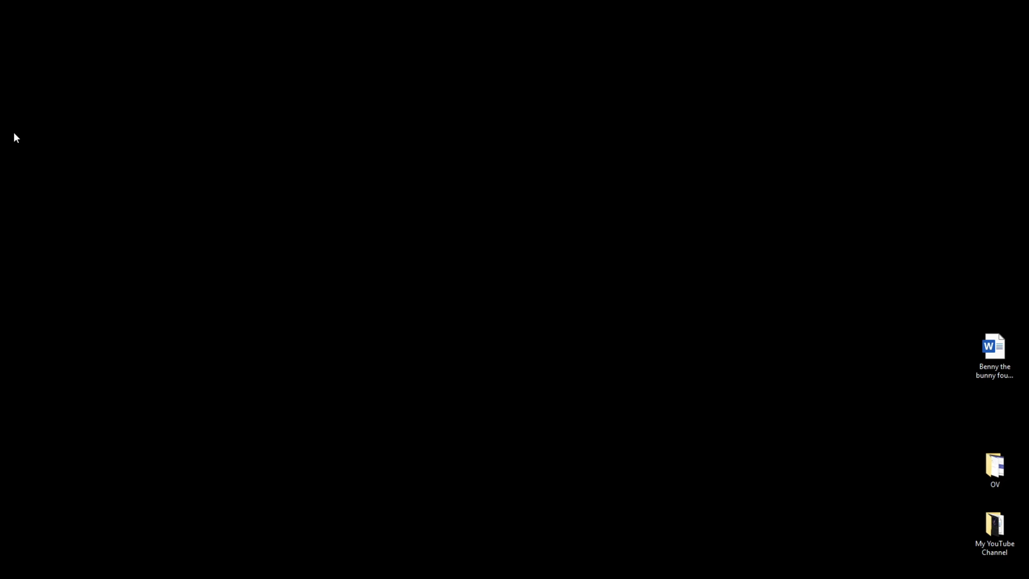
Upload the a.jpg bunny image from the desktop, place it on the page and extend all four edges to fill the canvas.
drag(1, 90, 124, 378)
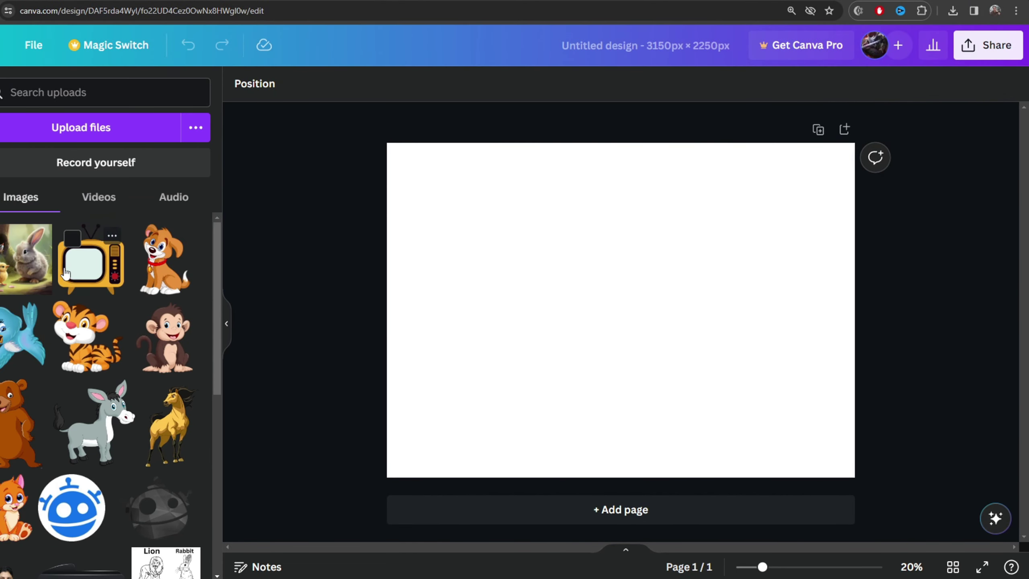
click(29, 267)
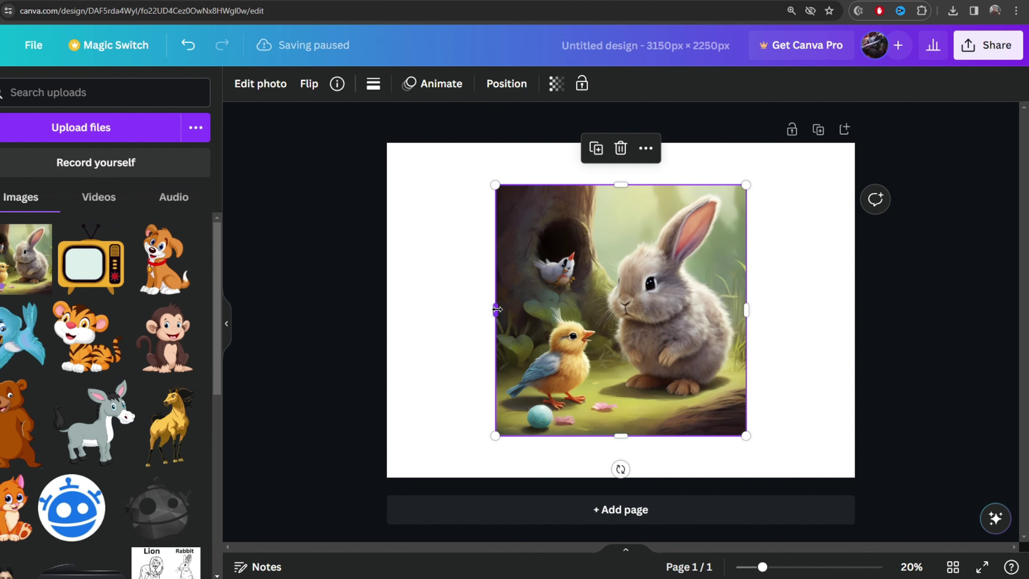
drag(494, 311, 386, 312)
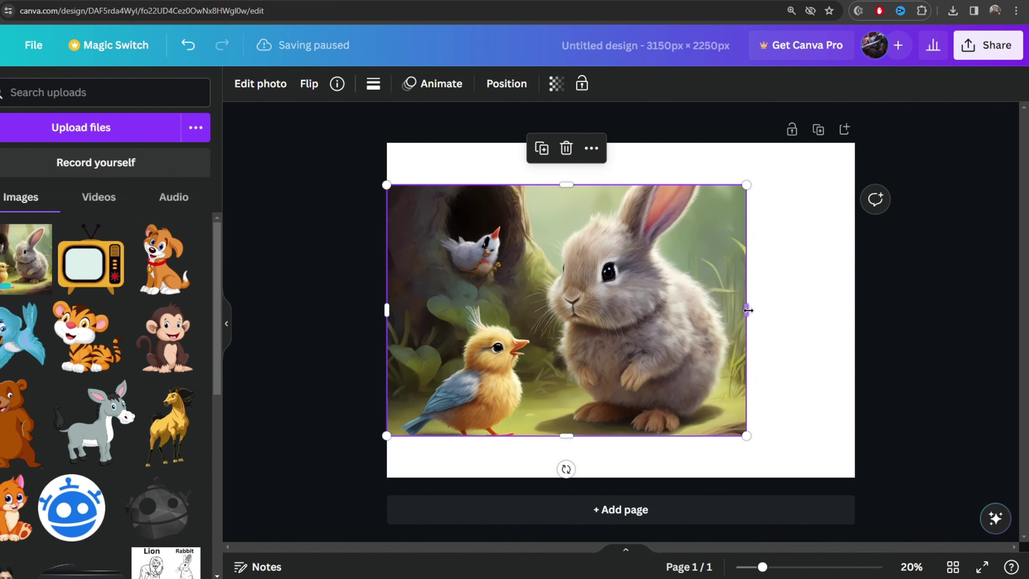
drag(746, 310, 854, 308)
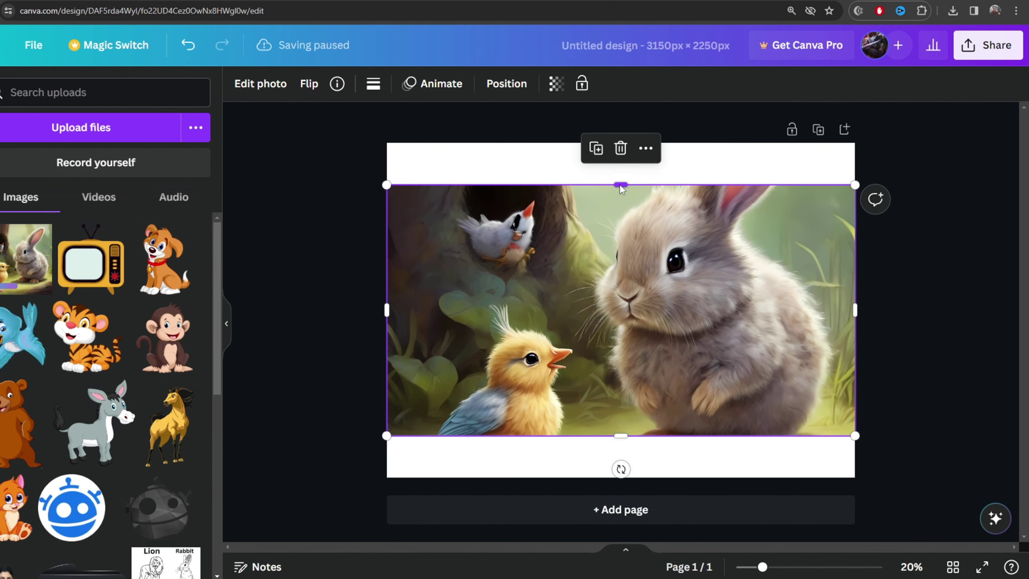
drag(620, 184, 620, 143)
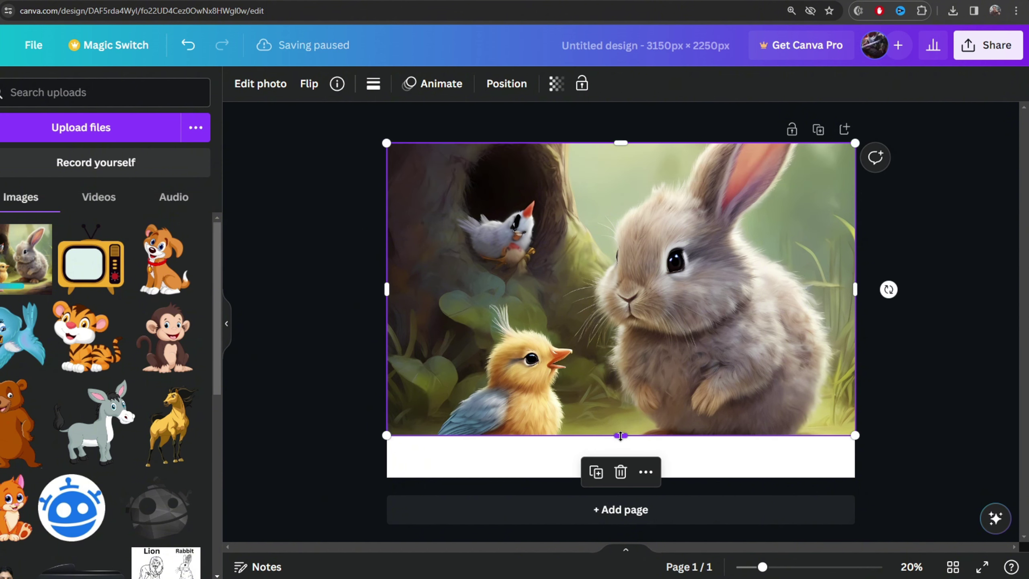
drag(620, 434, 620, 477)
key(Escape)
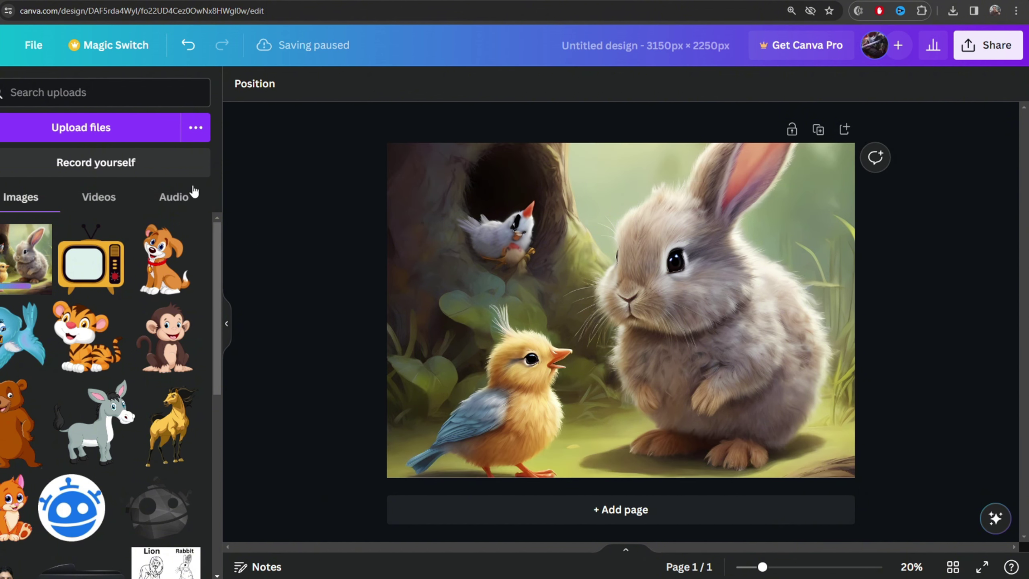
Download the design as a PNG to the Desktop under the name aaa.
click(34, 45)
click(81, 374)
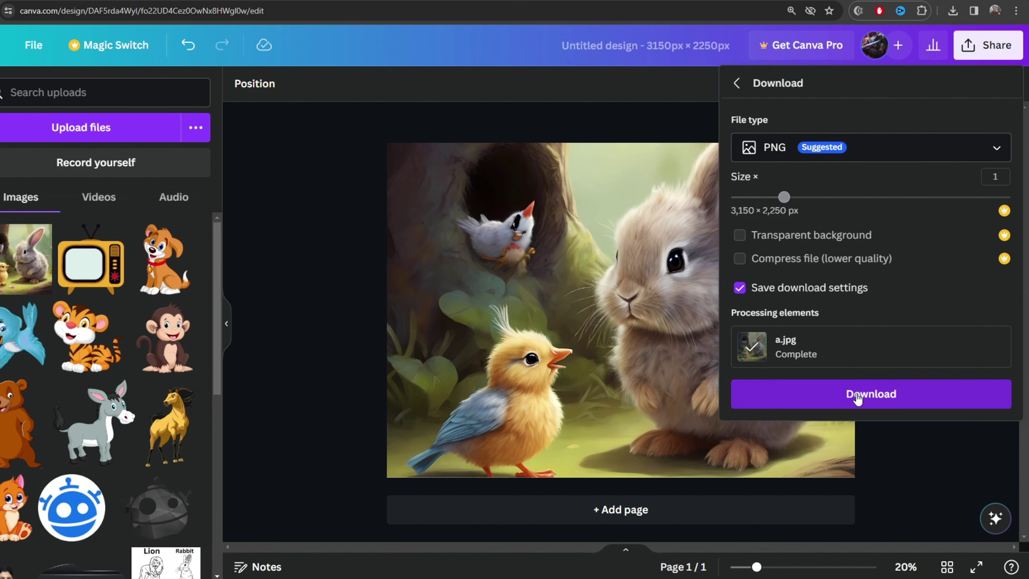
click(857, 397)
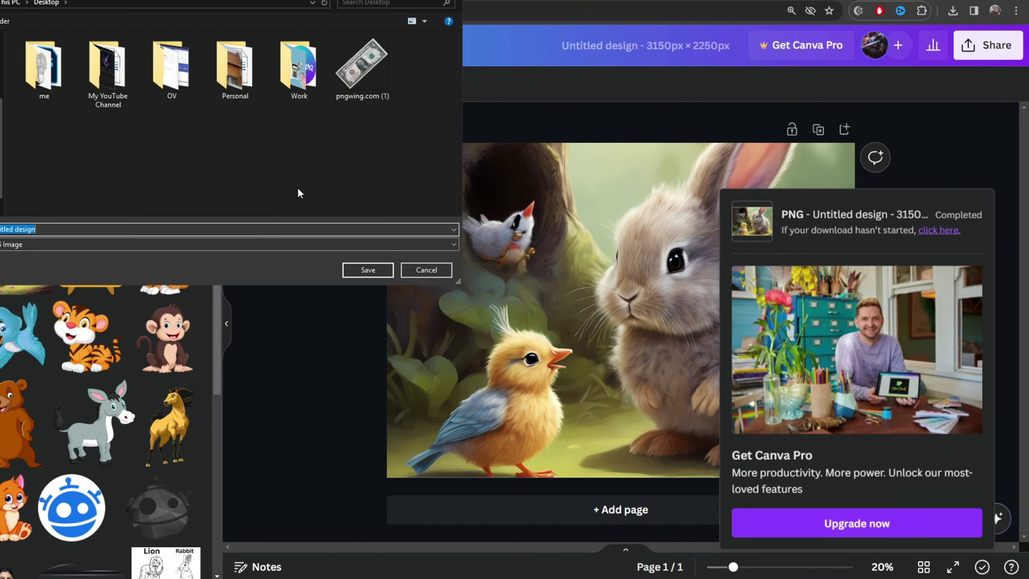
key(BackSpace)
click(367, 270)
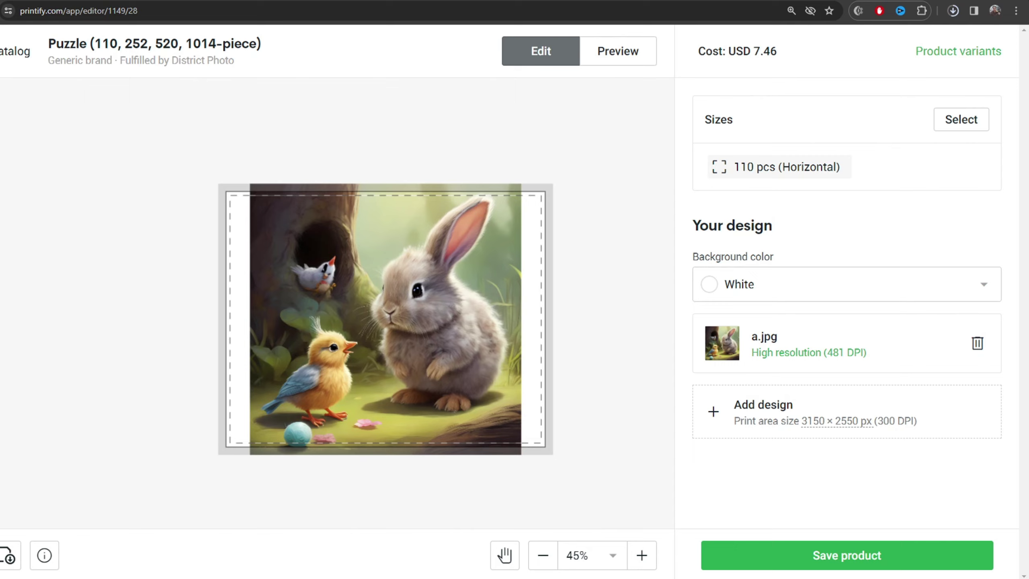
Switch back to Printify and replace the a.jpg design on the puzzle with aaa.png from the device.
click(394, 307)
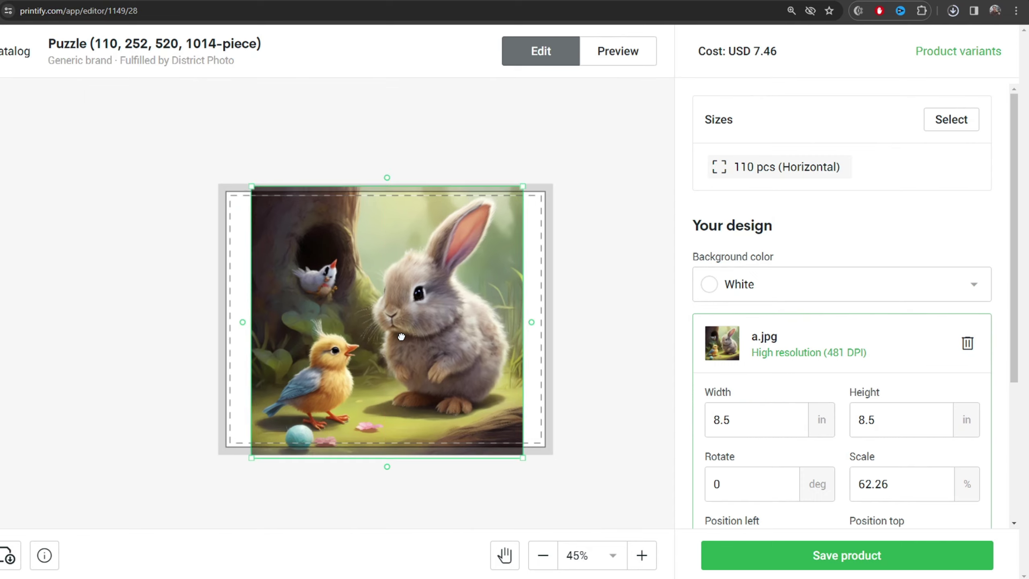
drag(394, 307, 410, 302)
key(Delete)
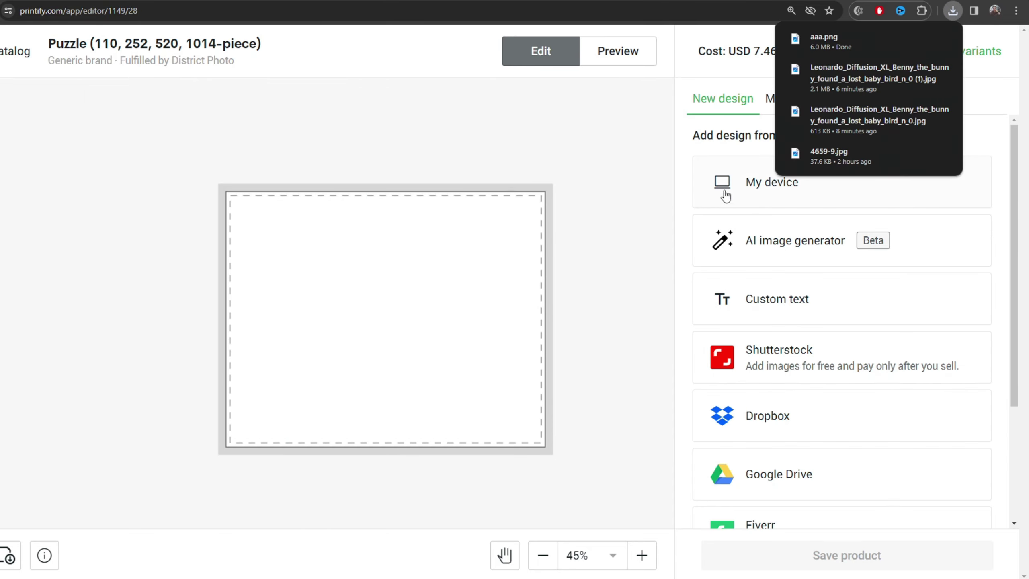
click(722, 195)
click(428, 86)
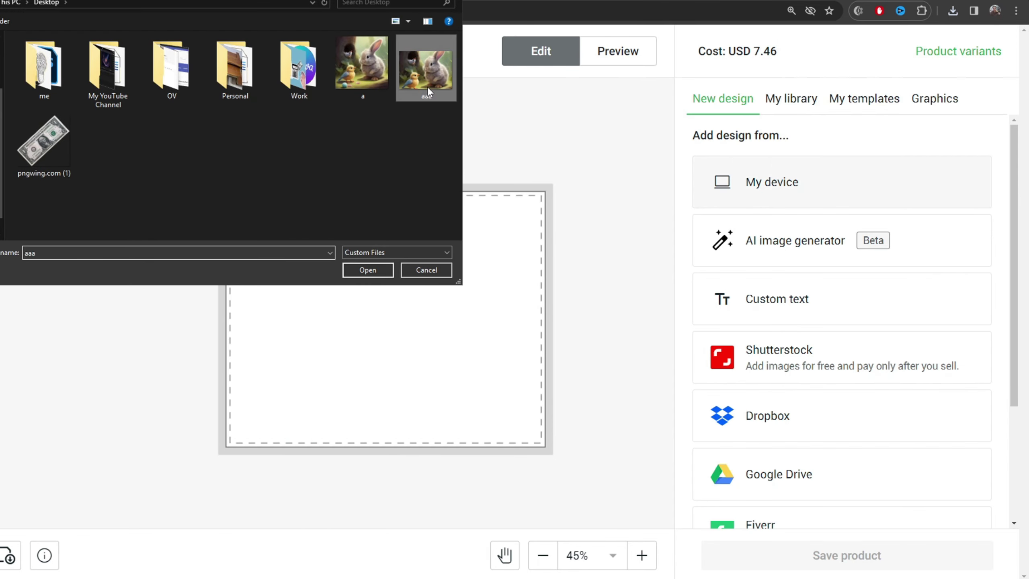
click(379, 268)
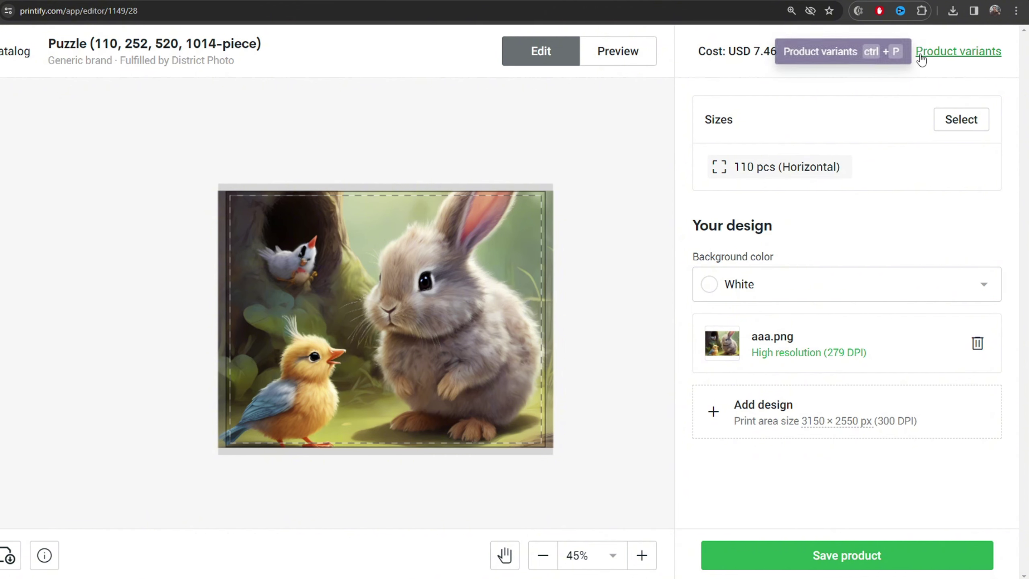
Enable all horizontal and vertical size variants of the puzzle and update the product.
click(936, 56)
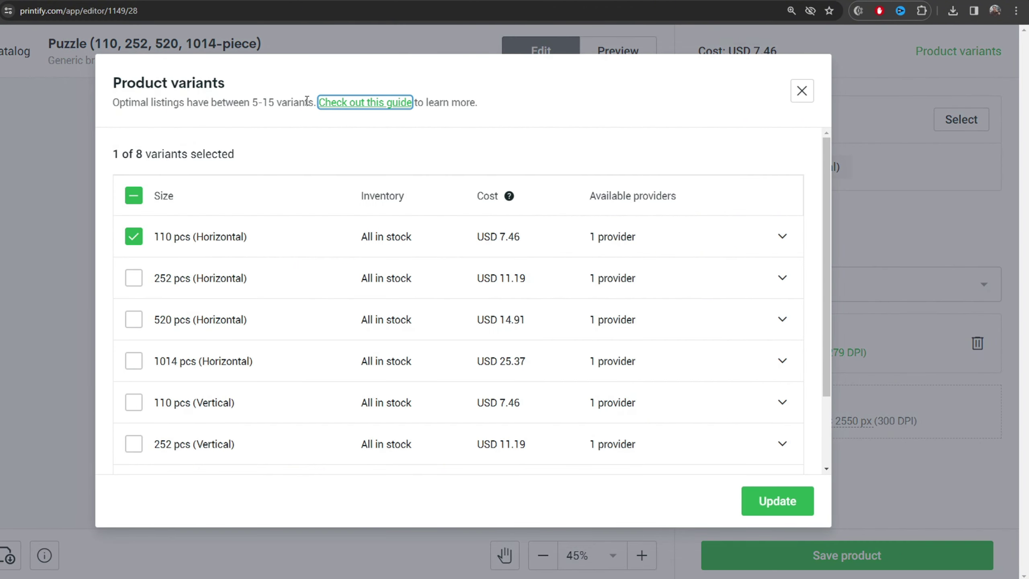
click(134, 196)
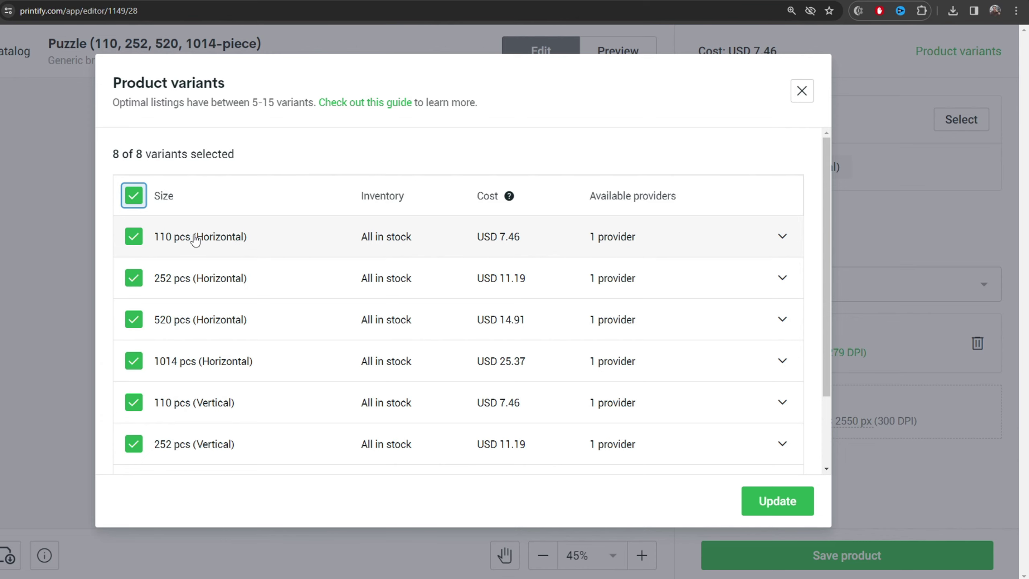
scroll(186, 255, down, 2)
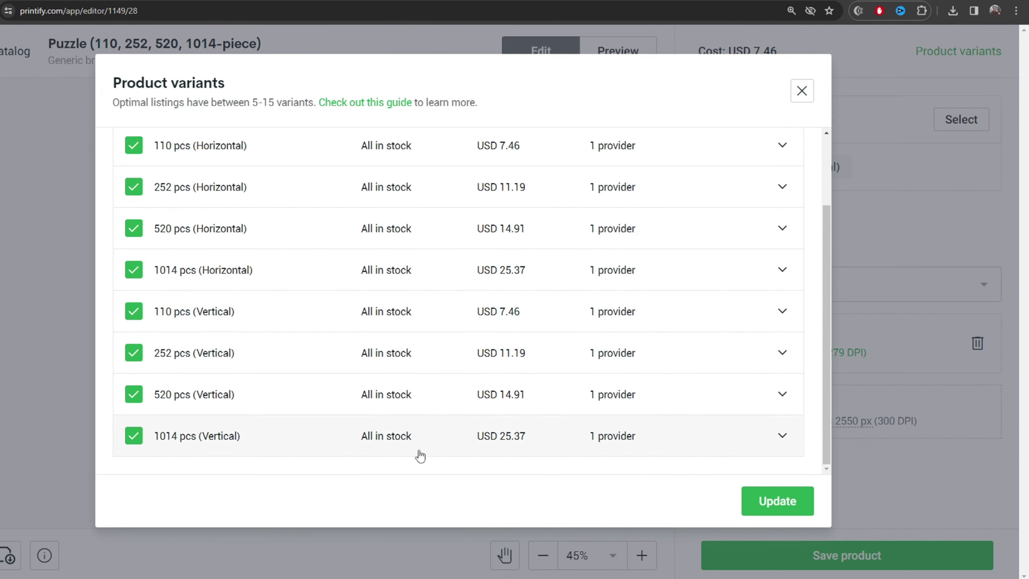
scroll(408, 466, up, 2)
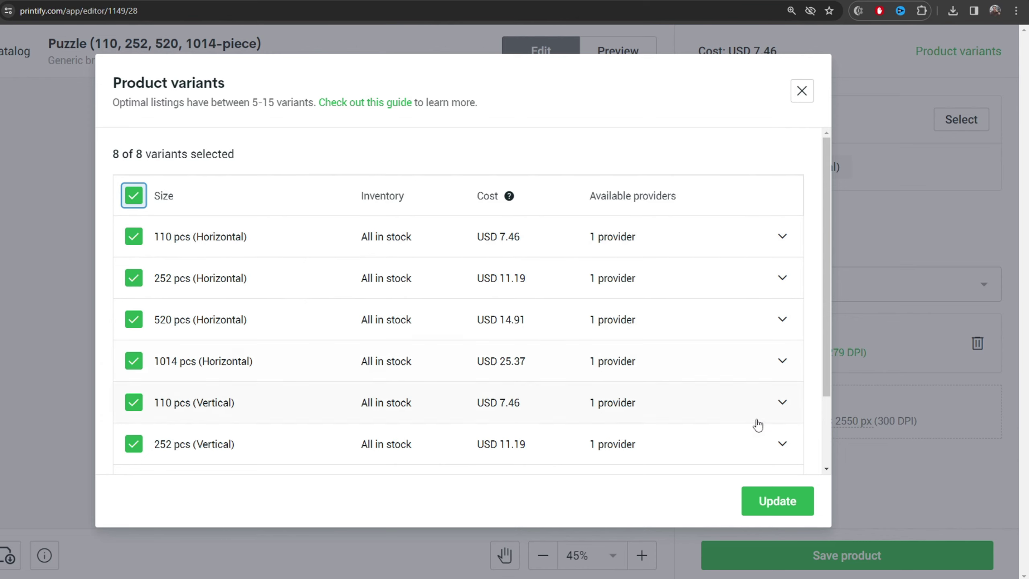
click(765, 500)
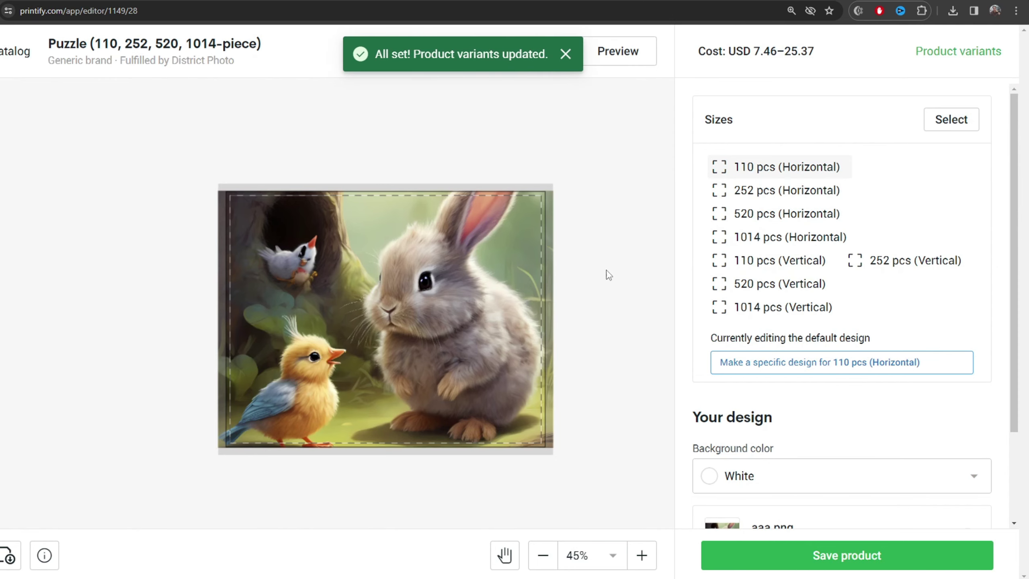
Review the listed sizes and the design's resolution, and save the puzzle product.
scroll(809, 211, down, 2)
scroll(808, 211, up, 2)
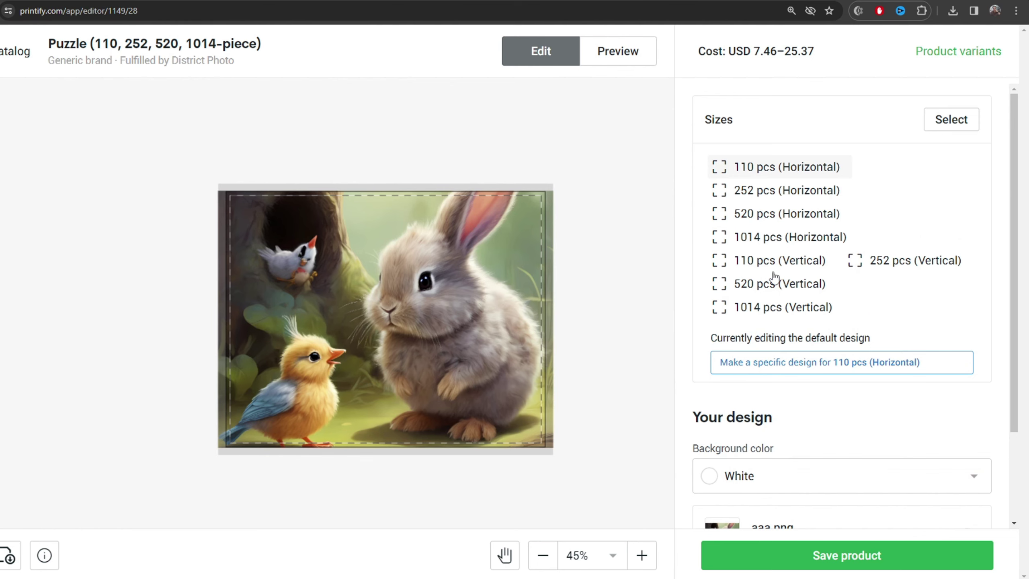
scroll(773, 277, down, 2)
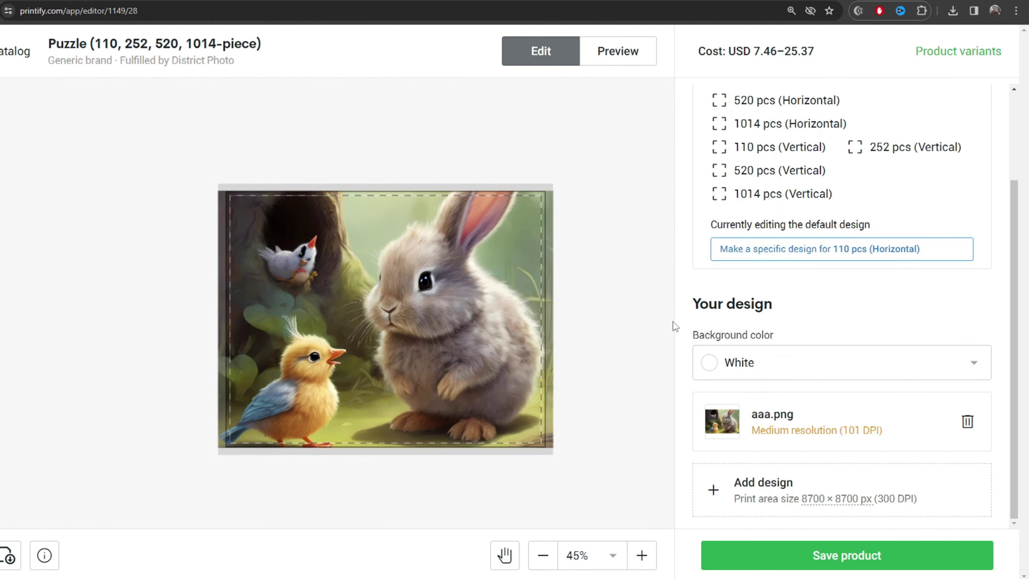
scroll(689, 183, up, 1)
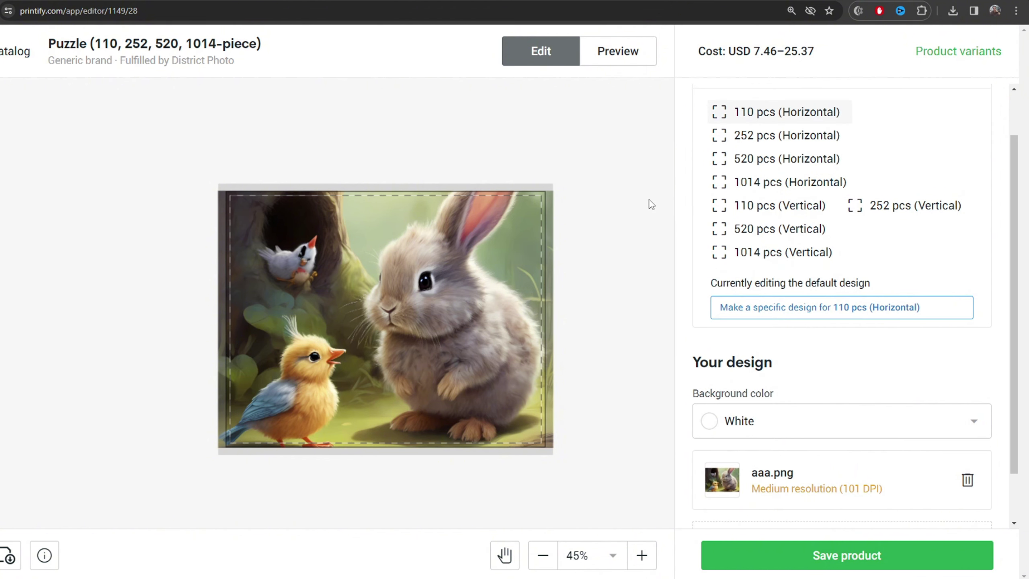
scroll(650, 204, down, 2)
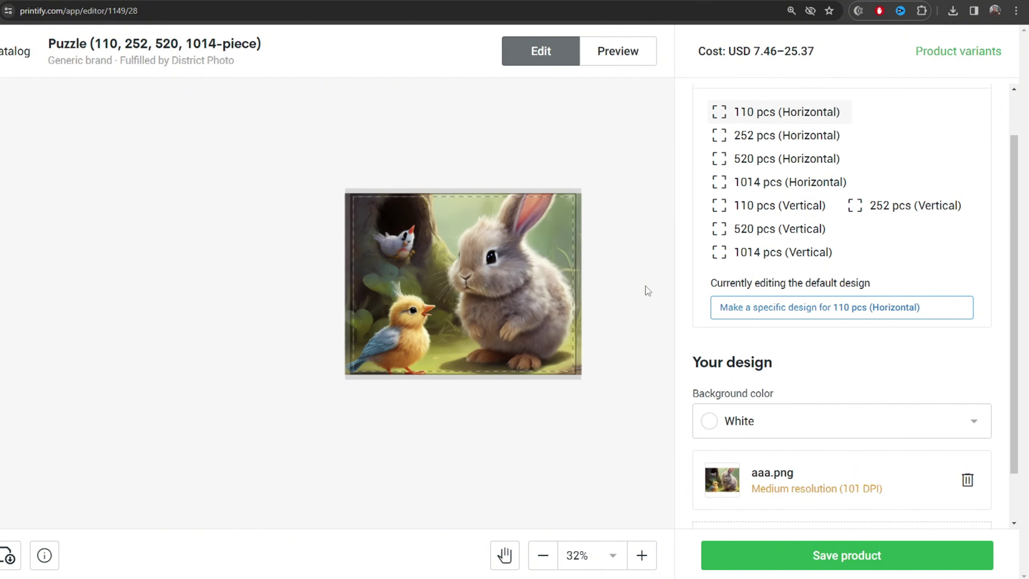
click(825, 563)
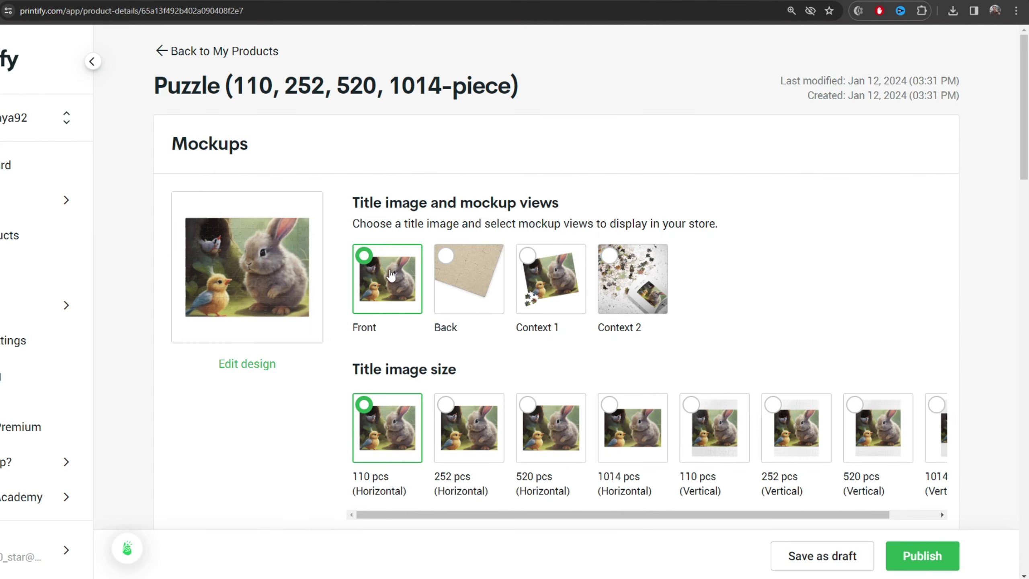
Compare the mockup views, set Context 2 as the title image, and inspect its enlarged preview.
click(436, 283)
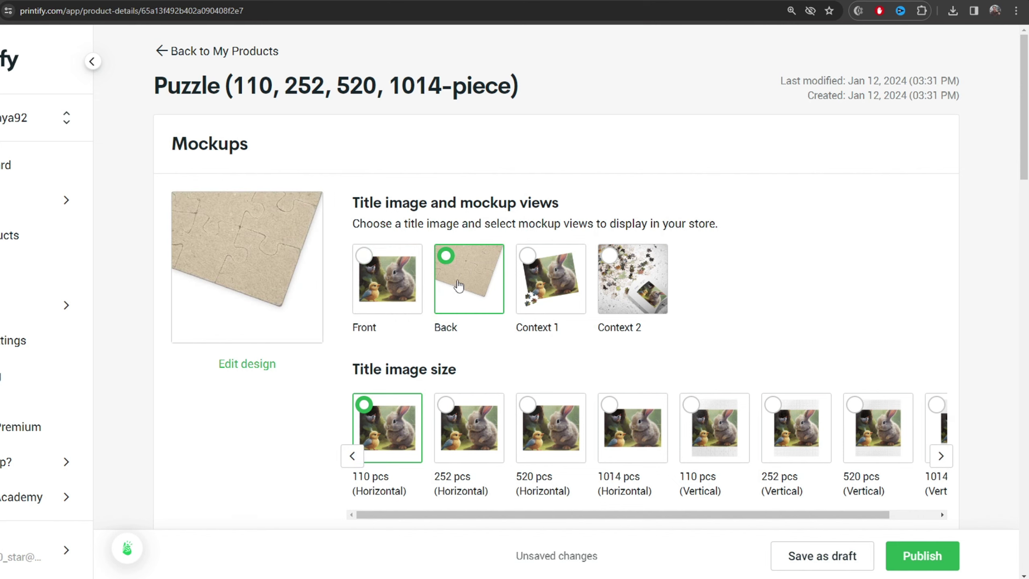
click(577, 286)
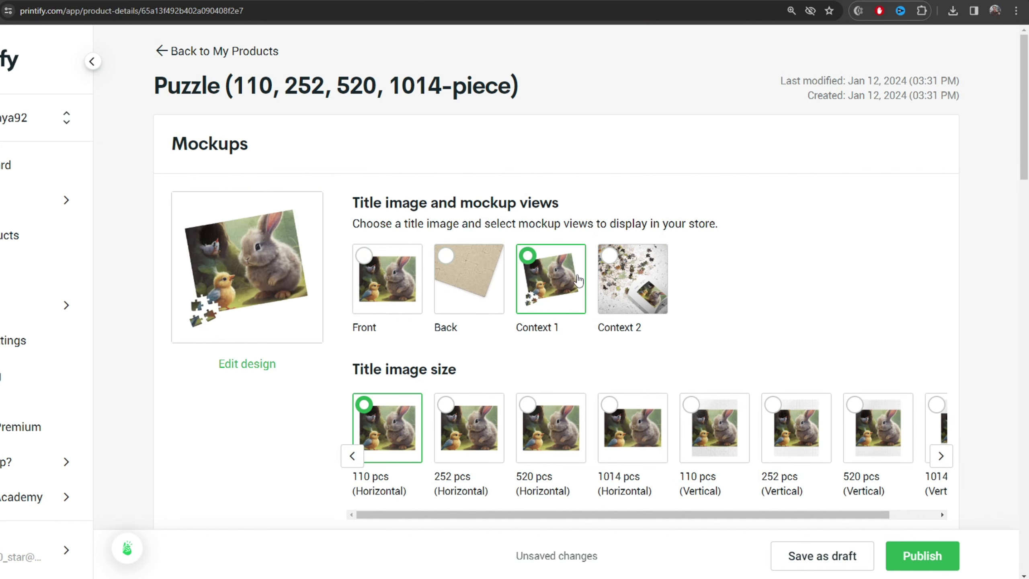
click(629, 291)
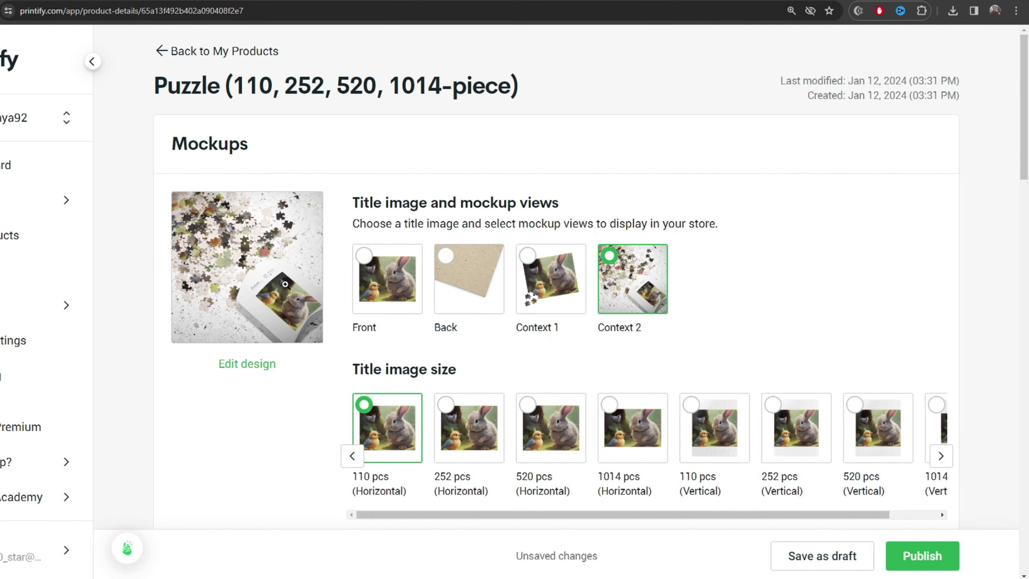
click(272, 337)
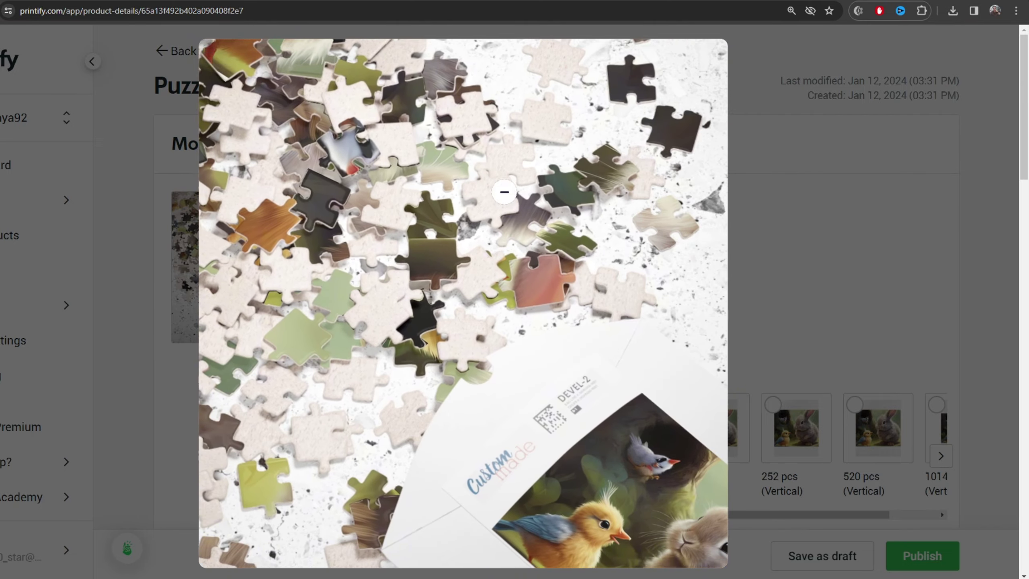
click(504, 192)
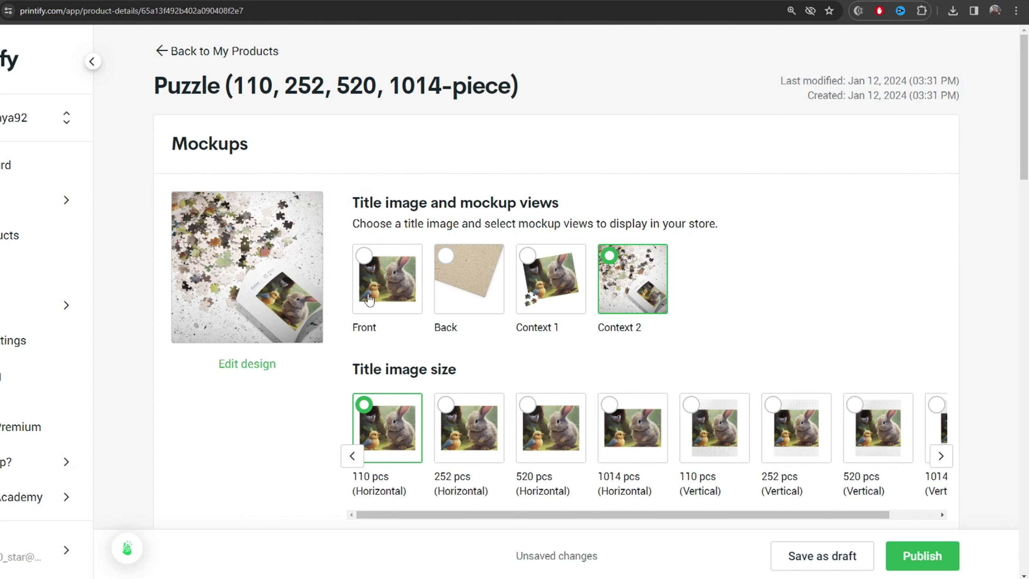
Examine the available title image sizes, the listing title and the product description.
scroll(363, 306, down, 1)
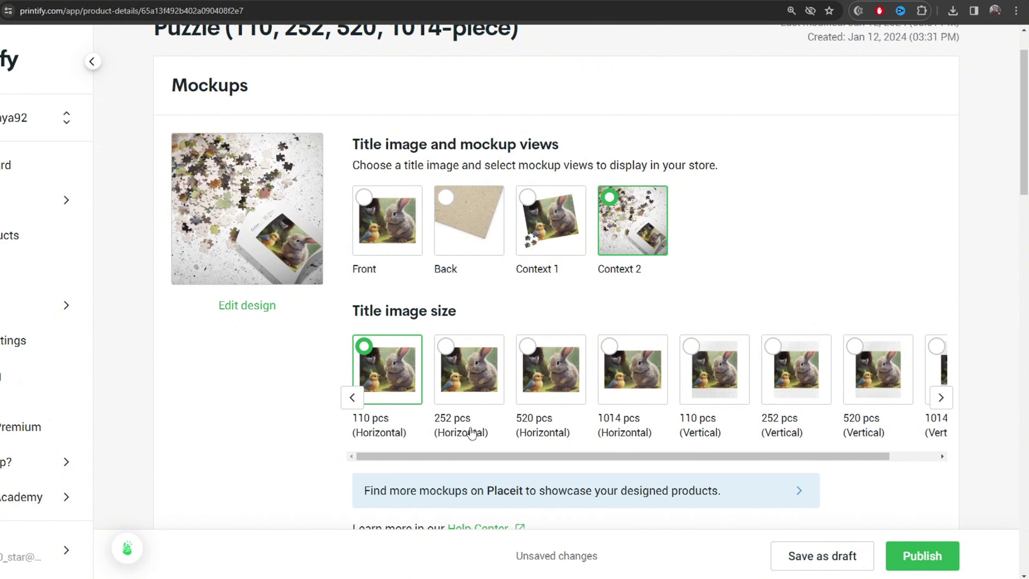
scroll(527, 458, right, 2)
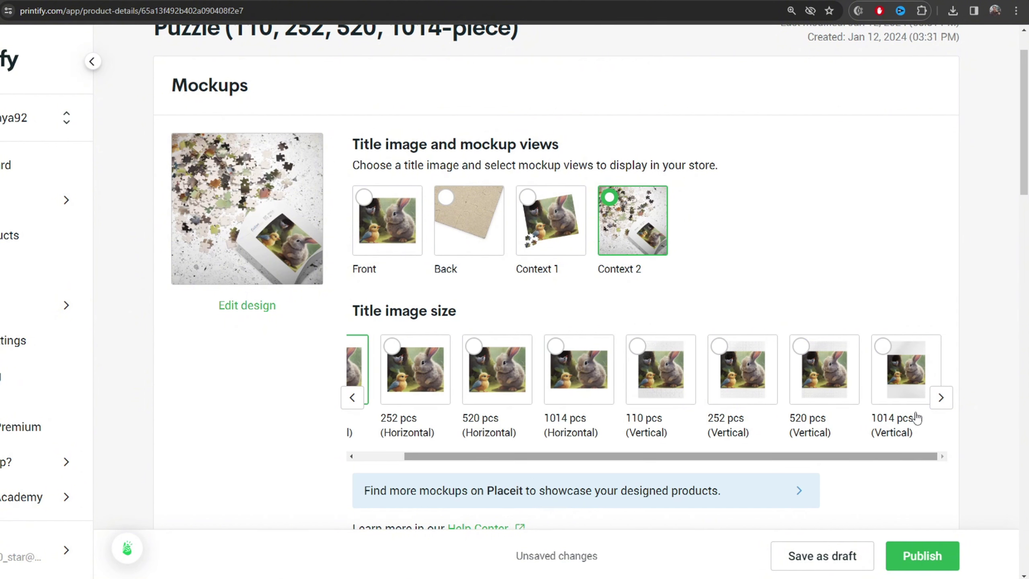
scroll(882, 414, down, 7)
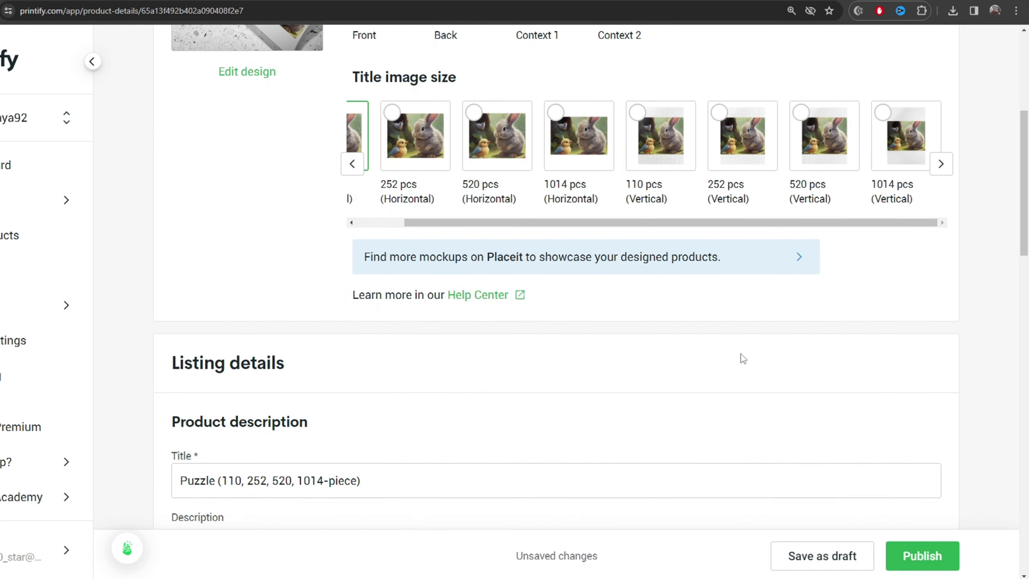
scroll(591, 313, down, 4)
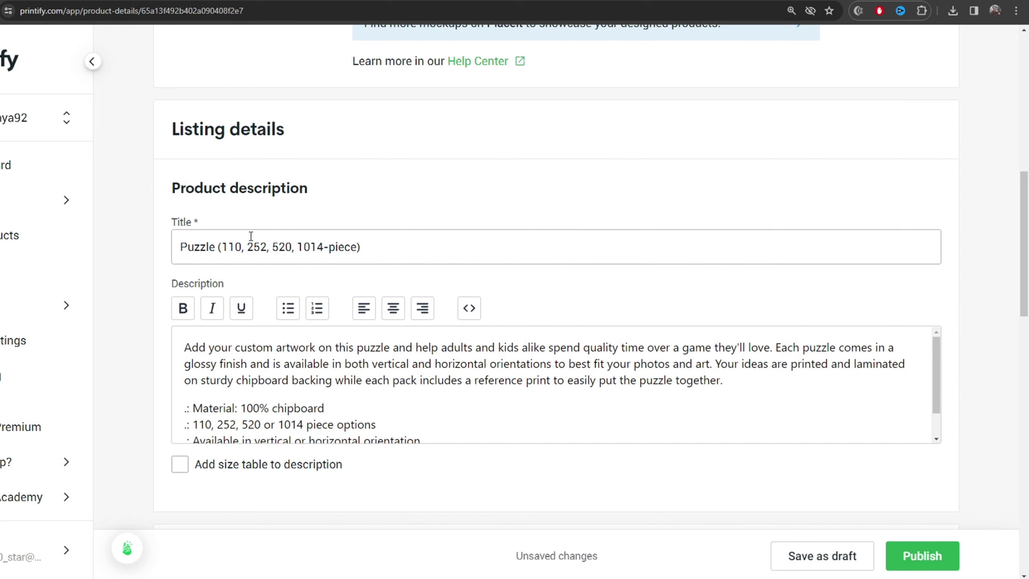
drag(396, 235, 177, 248)
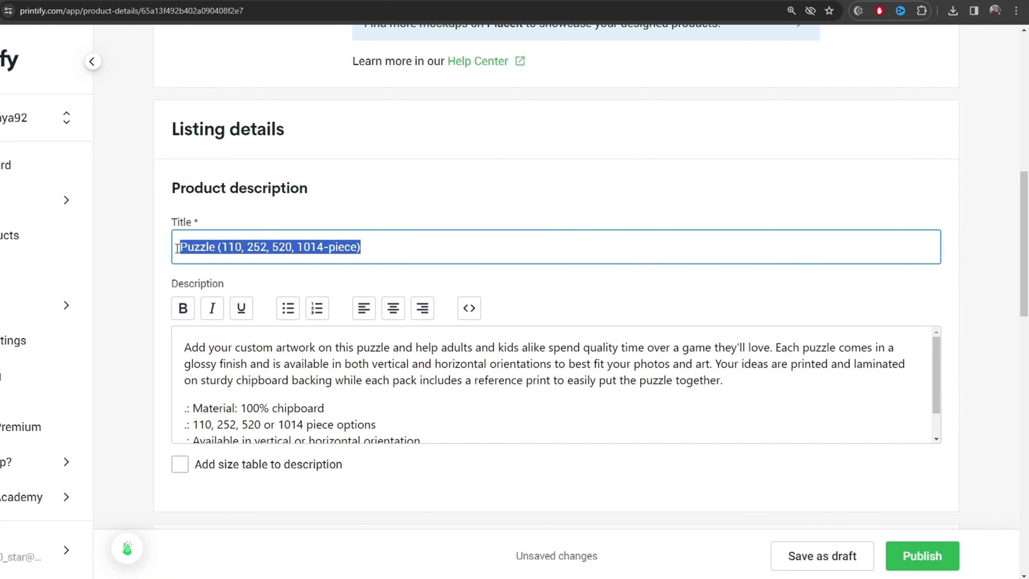
click(232, 248)
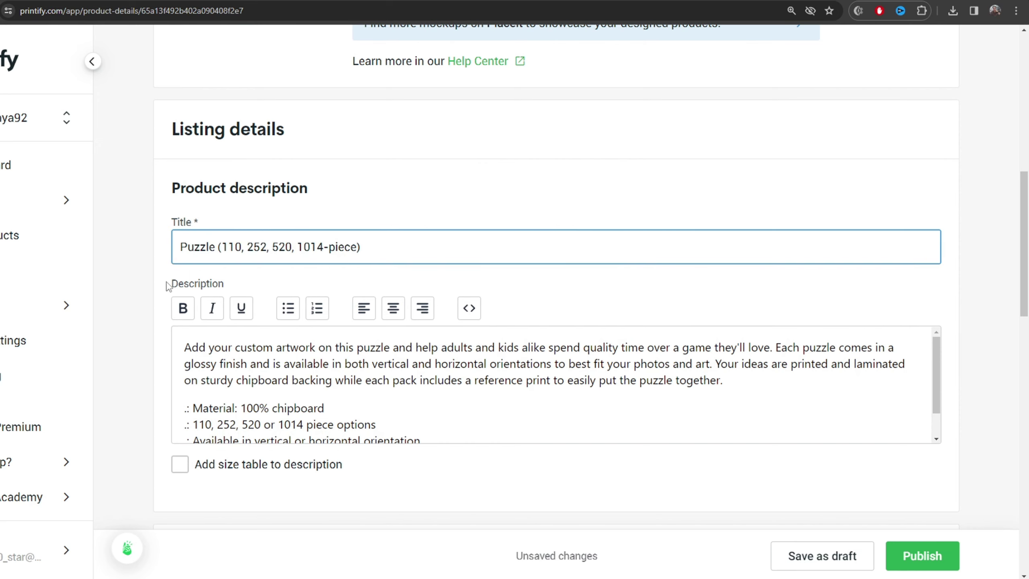
scroll(168, 285, down, 2)
scroll(239, 305, down, 1)
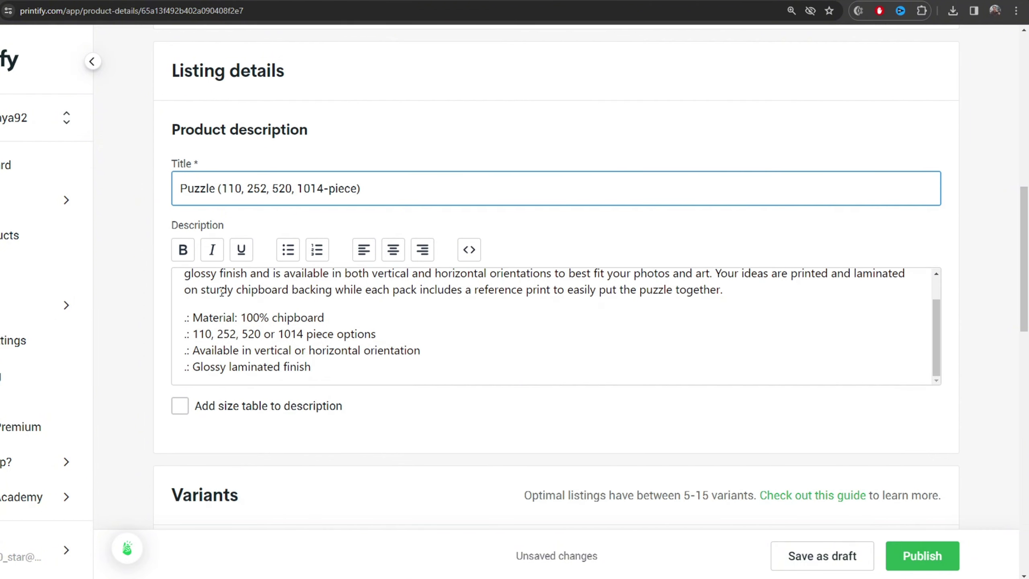
scroll(239, 305, up, 1)
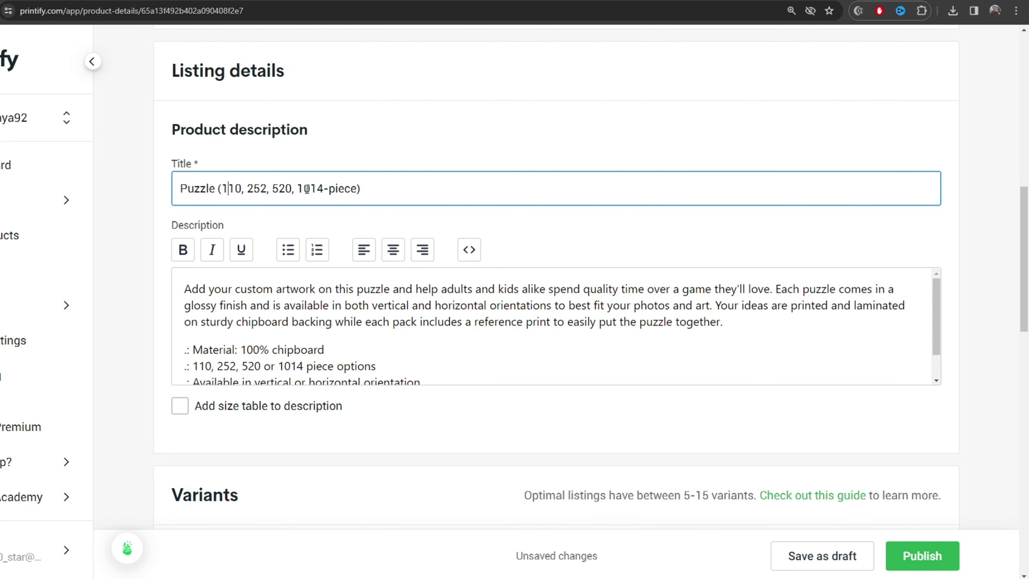
Add "Rabbit & Bird" before "Puzzle" in the listing title.
click(187, 191)
scroll(190, 180, up, 10)
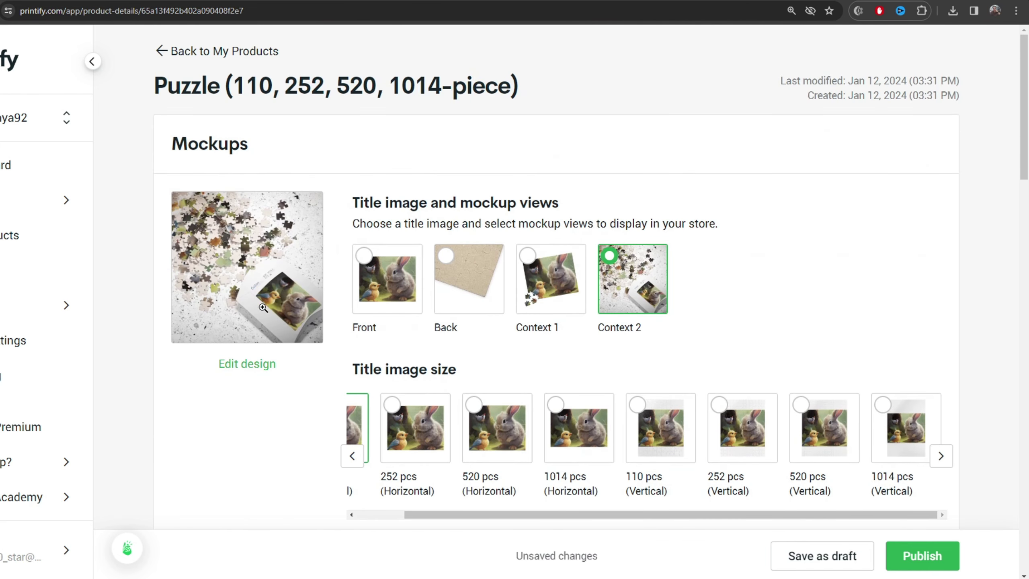
scroll(263, 307, down, 8)
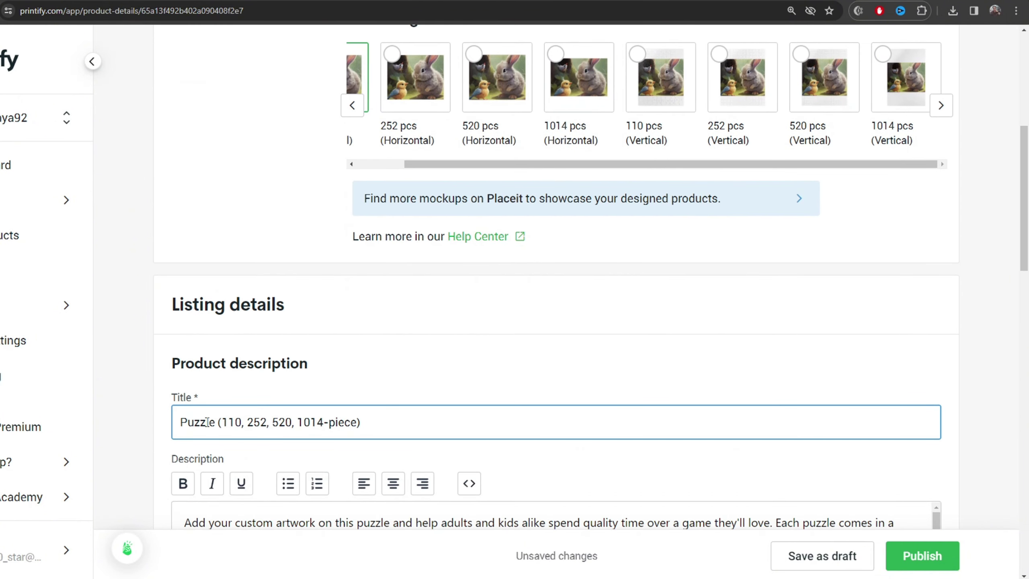
drag(267, 422, 357, 431)
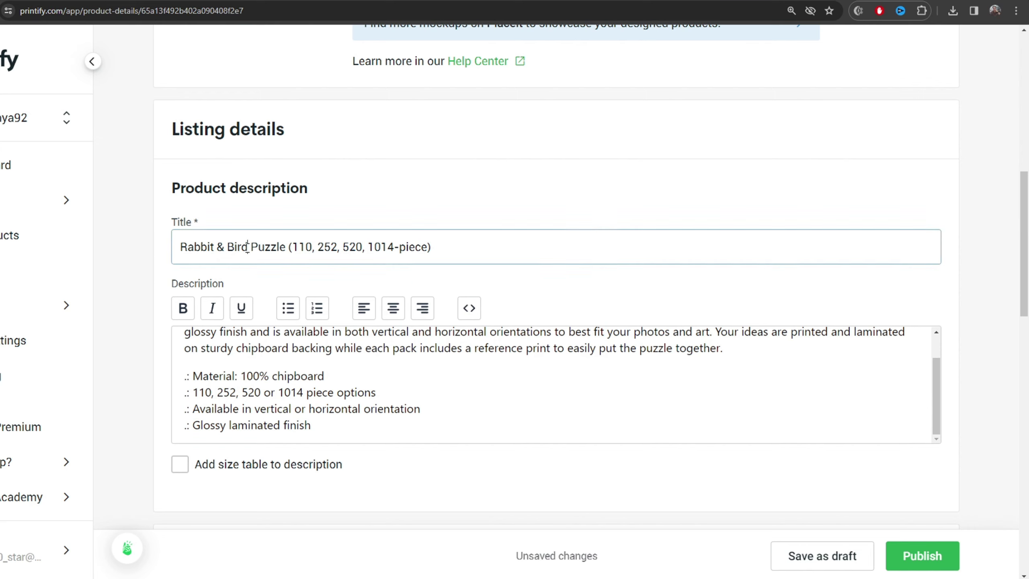
drag(247, 246, 180, 248)
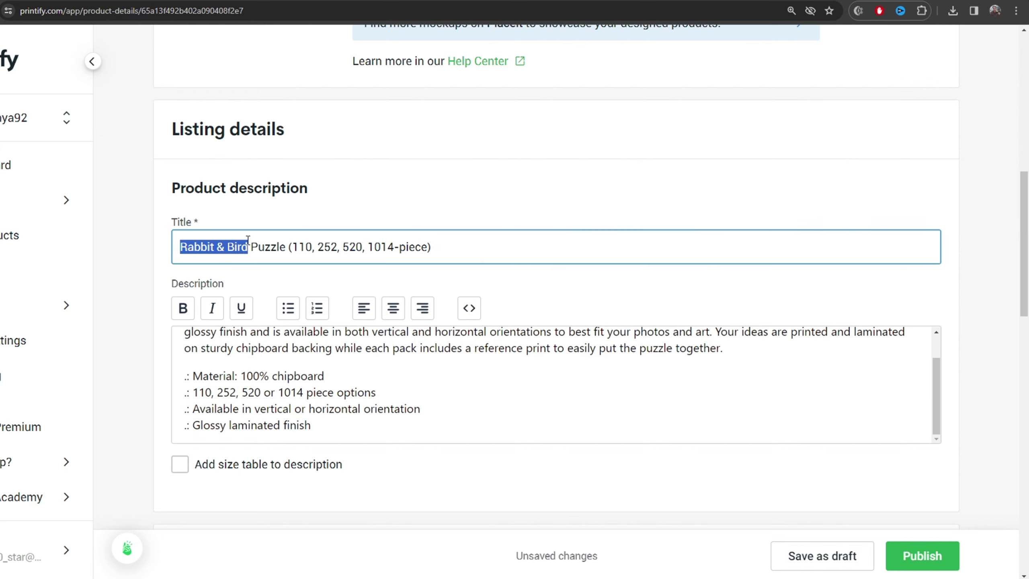
Add the size table to the product description and set its units to Metric.
scroll(210, 384, up, 3)
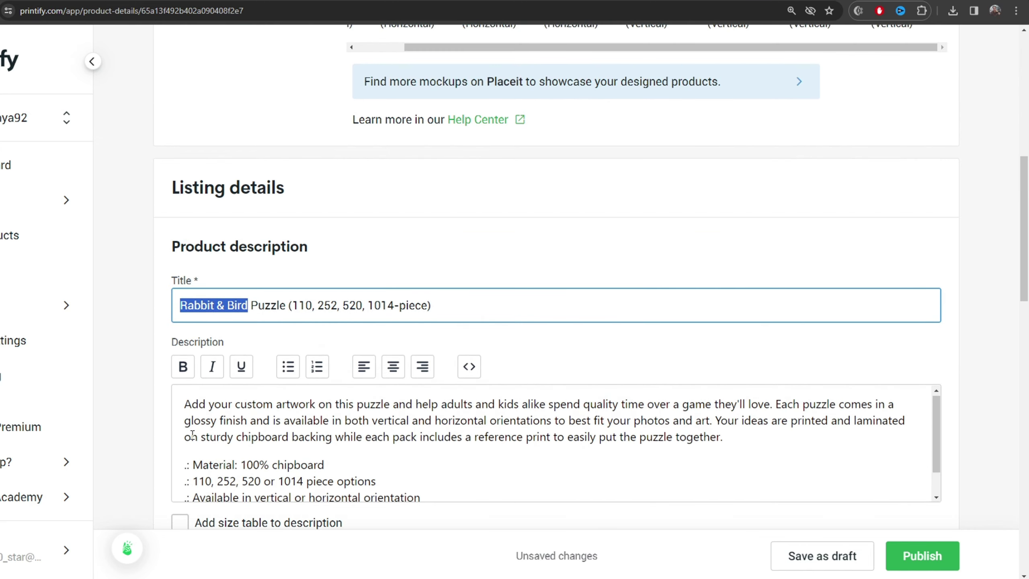
scroll(174, 426, down, 1)
scroll(165, 425, down, 3)
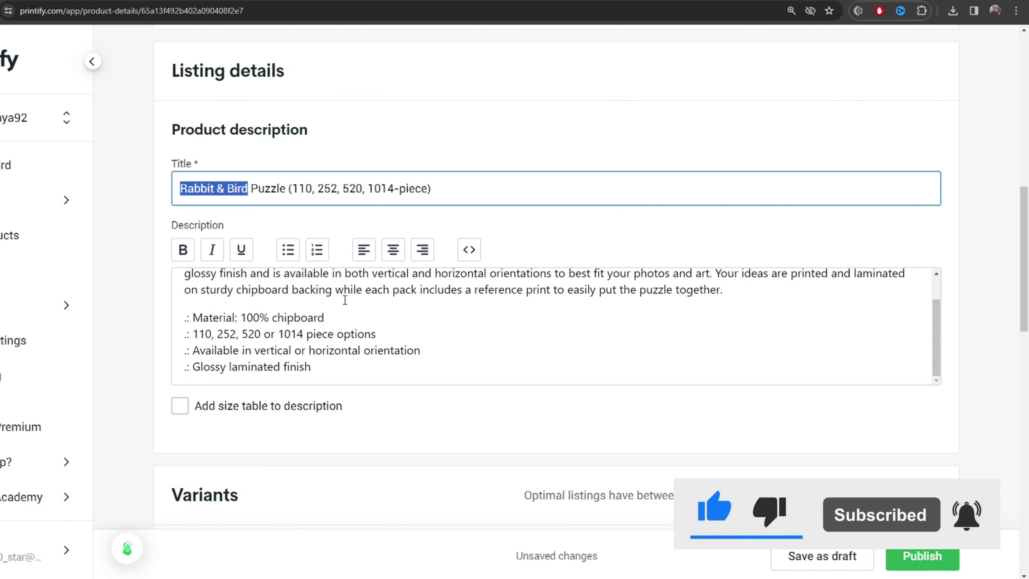
scroll(333, 301, up, 1)
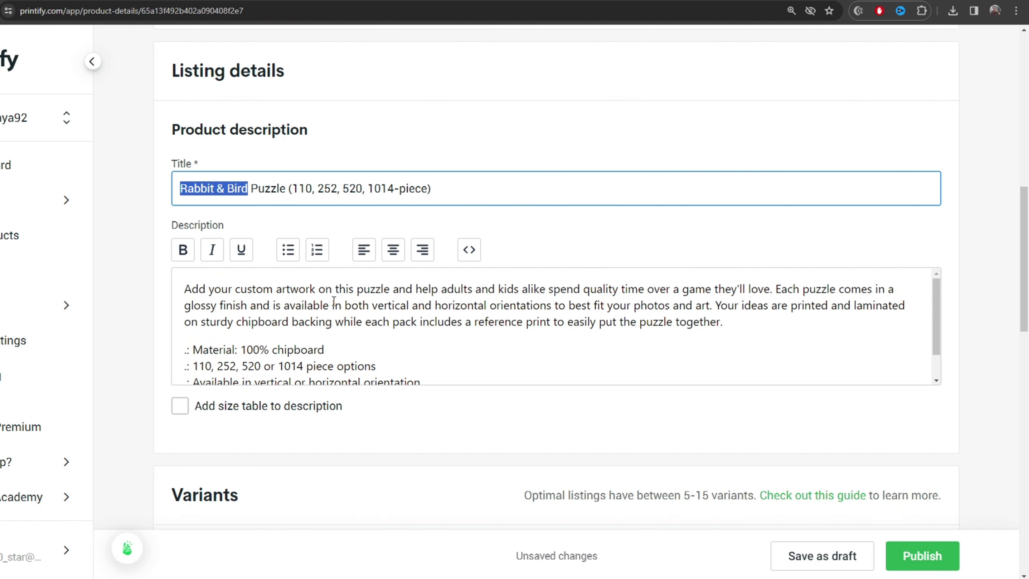
click(184, 408)
scroll(379, 349, up, 1)
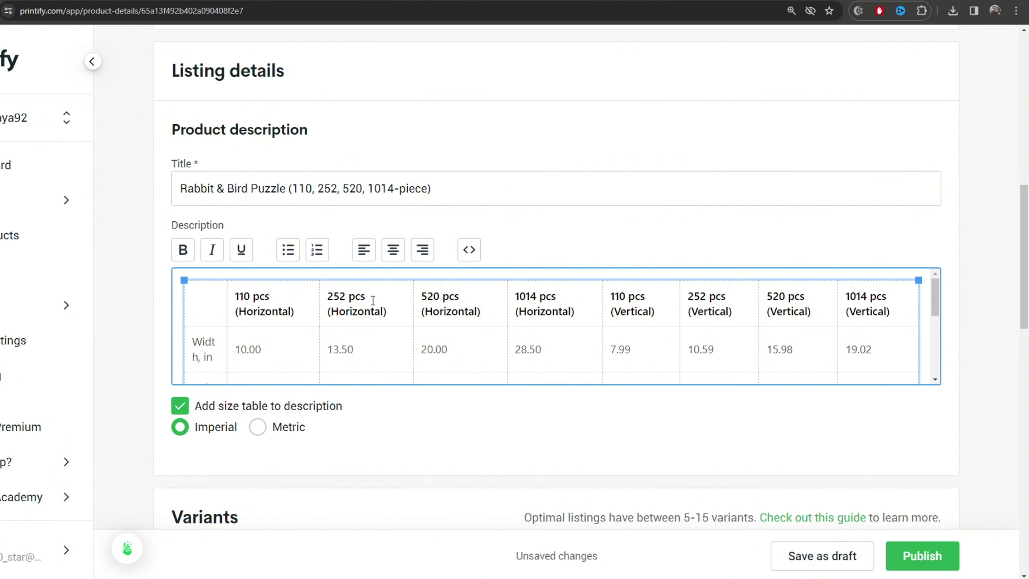
click(266, 431)
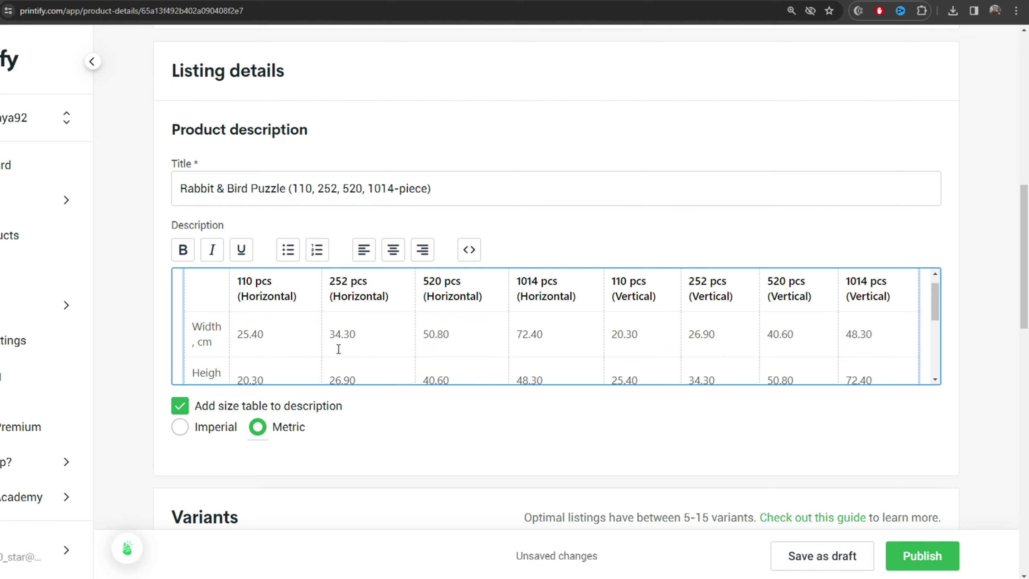
Examine the listing title and the full description, including the size table and the text below it.
scroll(354, 333, up, 1)
scroll(354, 333, up, 5)
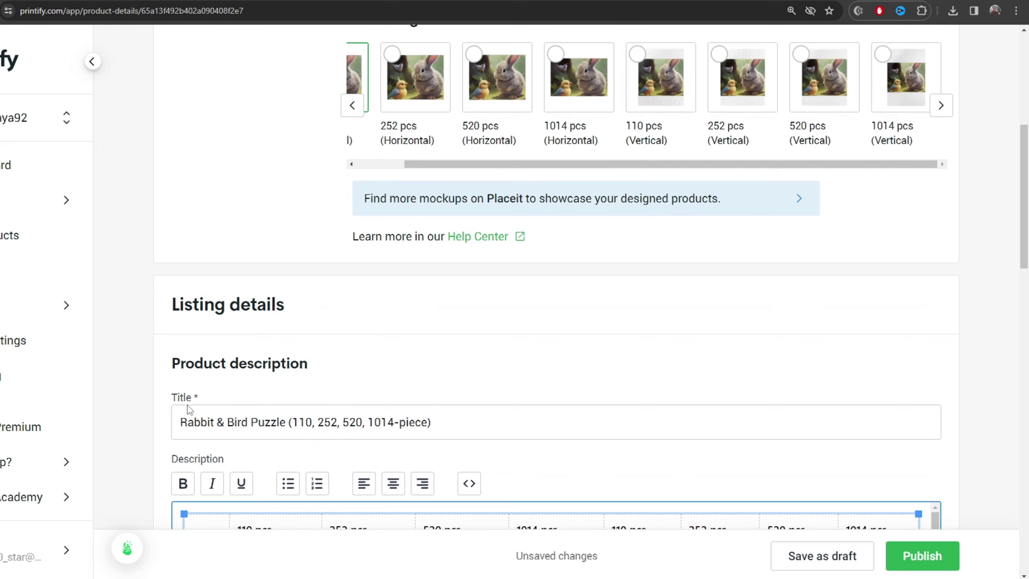
scroll(265, 383, down, 6)
scroll(265, 383, up, 3)
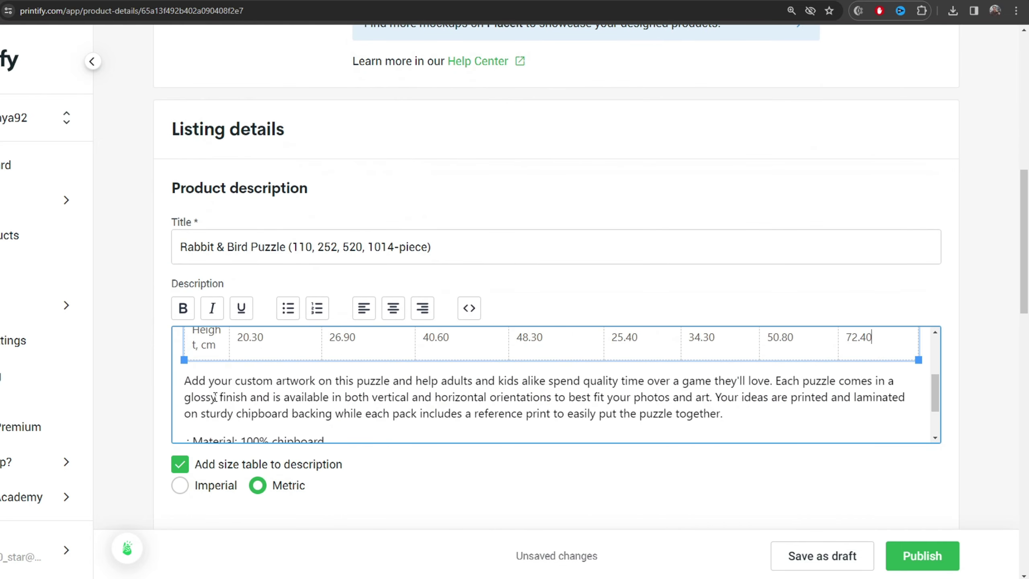
scroll(260, 389, down, 3)
scroll(249, 395, up, 4)
scroll(249, 395, up, 2)
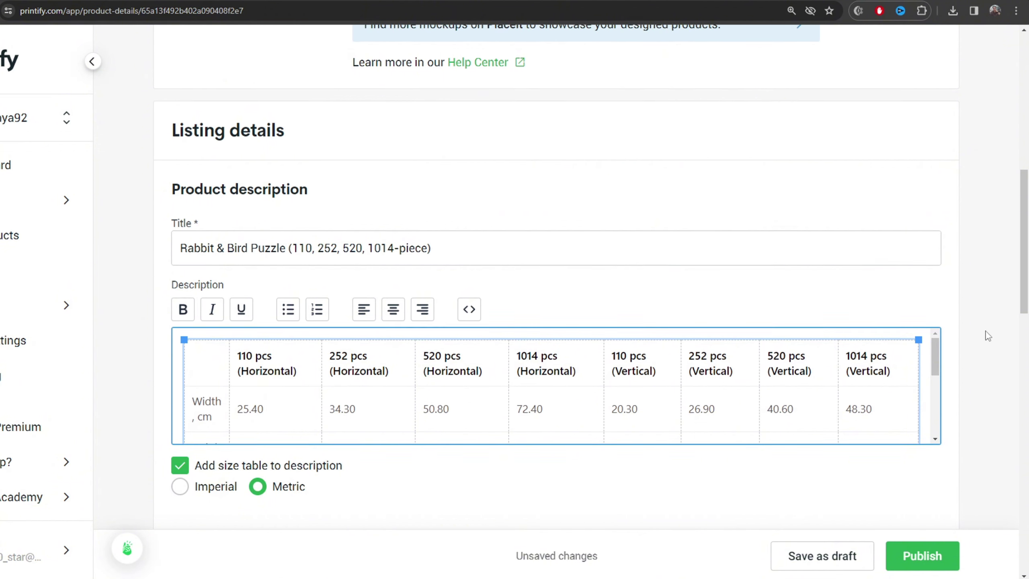
scroll(988, 334, up, 2)
scroll(988, 334, down, 4)
scroll(988, 335, down, 3)
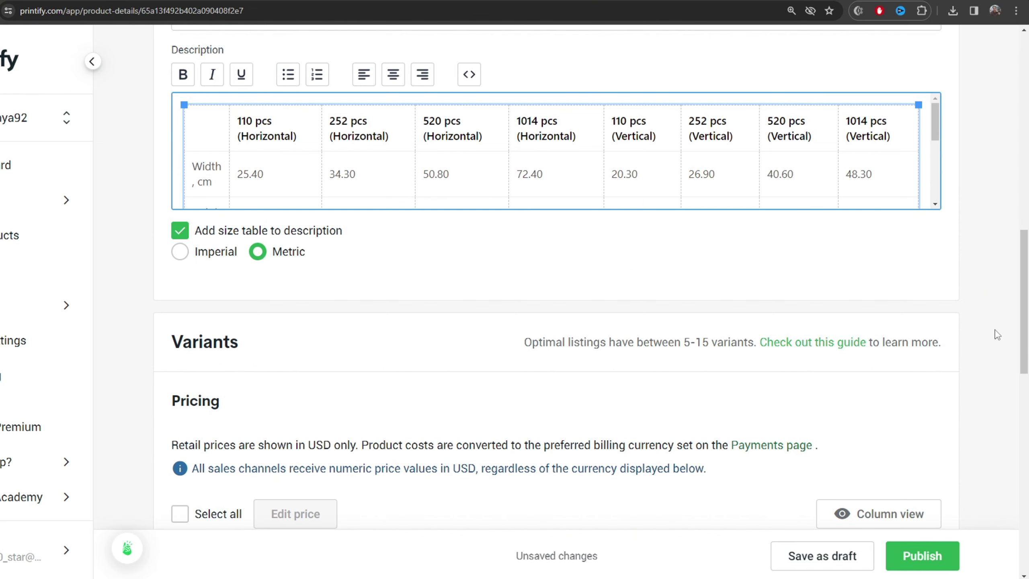
Select all size variants in the pricing table.
scroll(997, 335, down, 7)
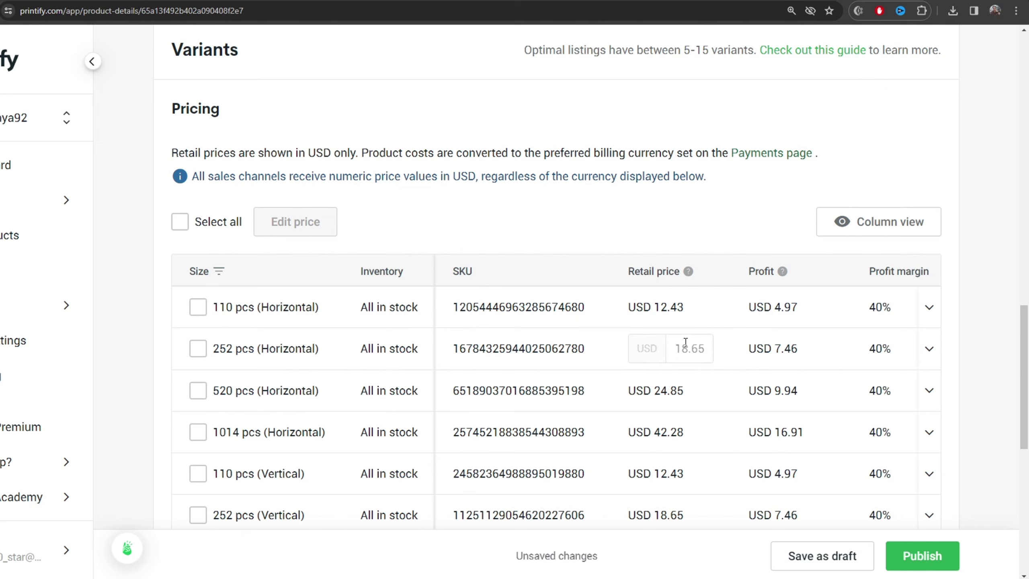
click(181, 223)
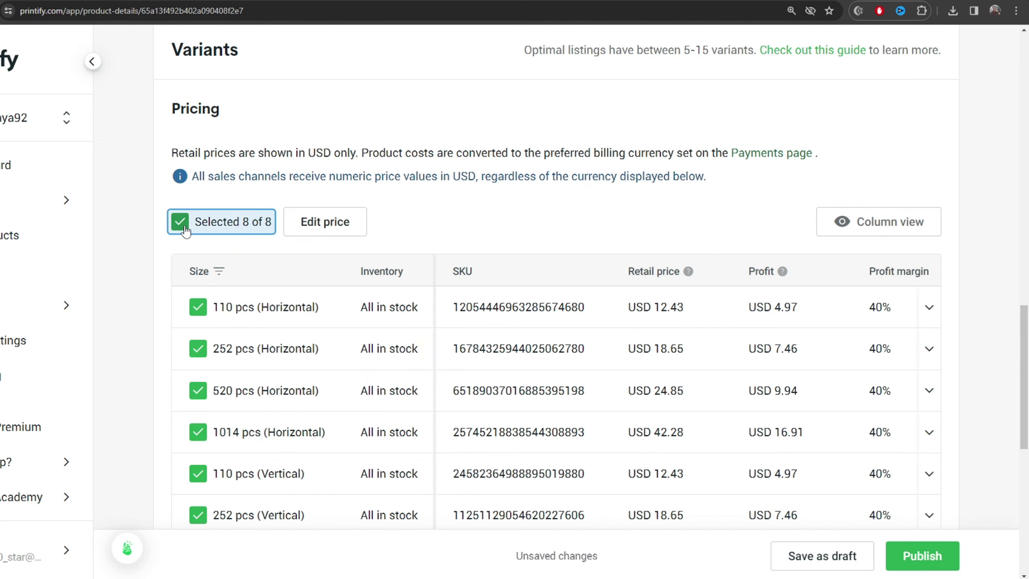
Set the profit margin of the 110 pcs (Horizontal) variant to 20%.
double_click(884, 306)
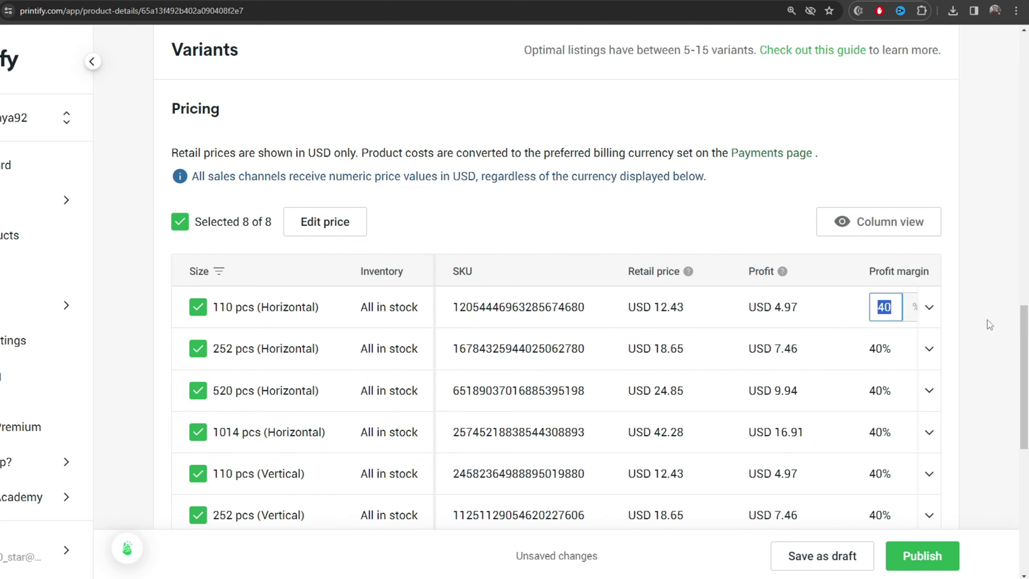
text(20)
key(Return)
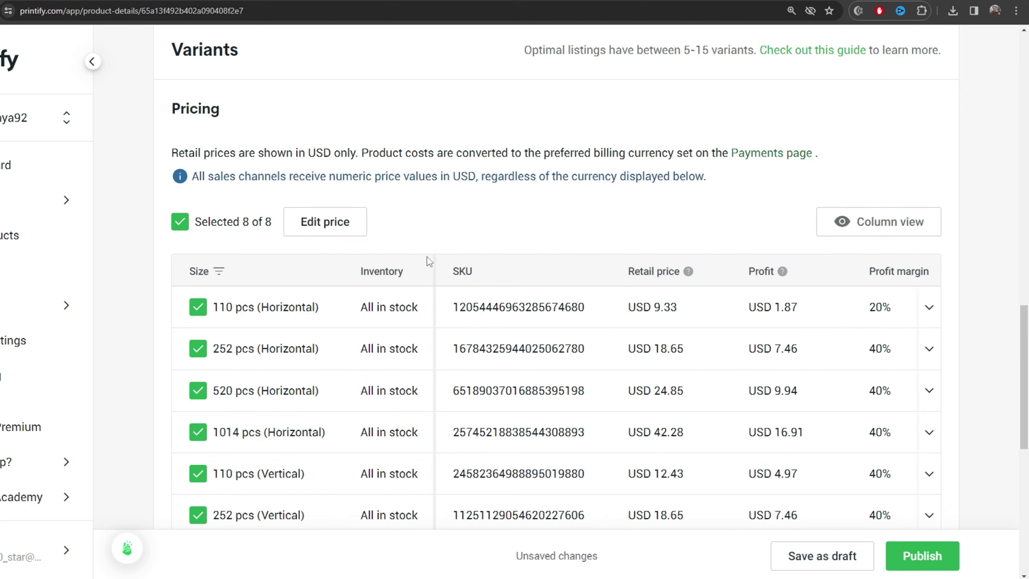
Set the retail price of all selected variants to USD 20 and check the profit per size.
click(328, 231)
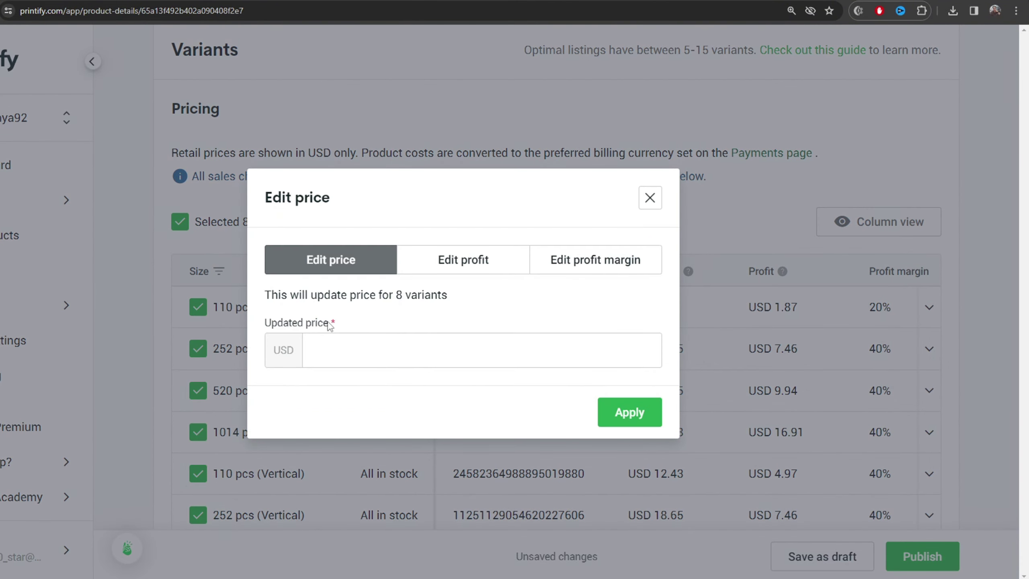
click(359, 346)
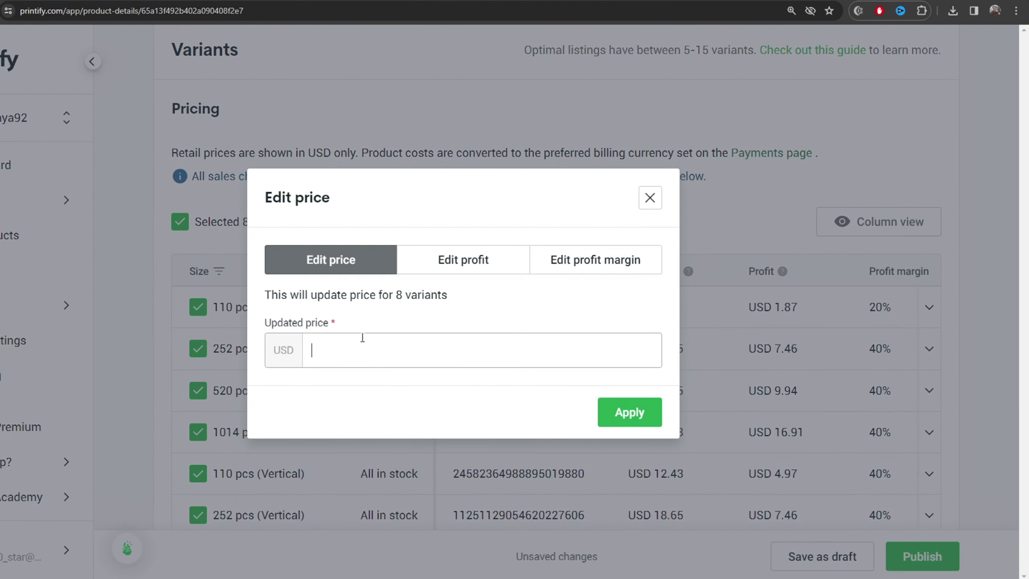
text(20)
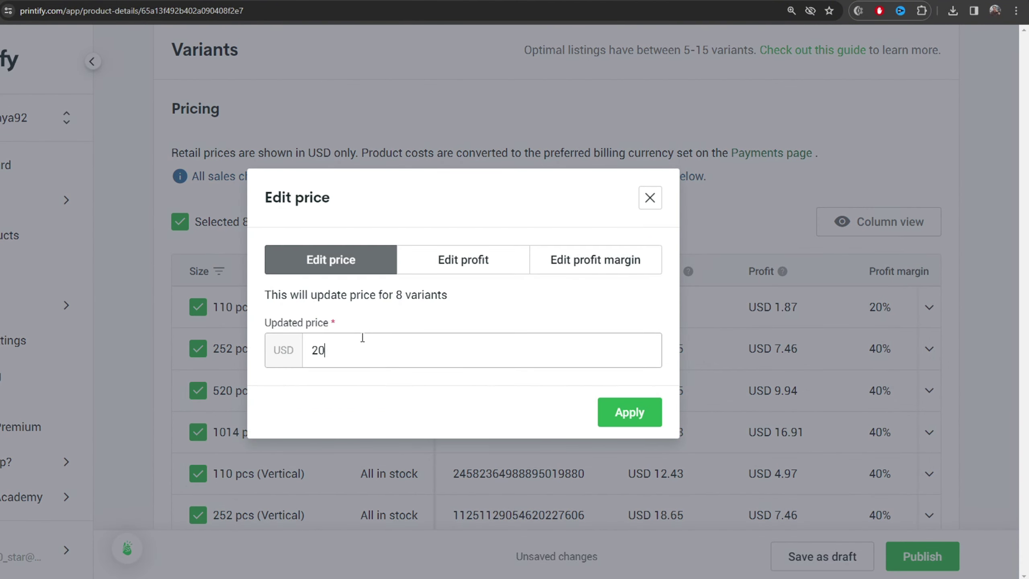
click(609, 413)
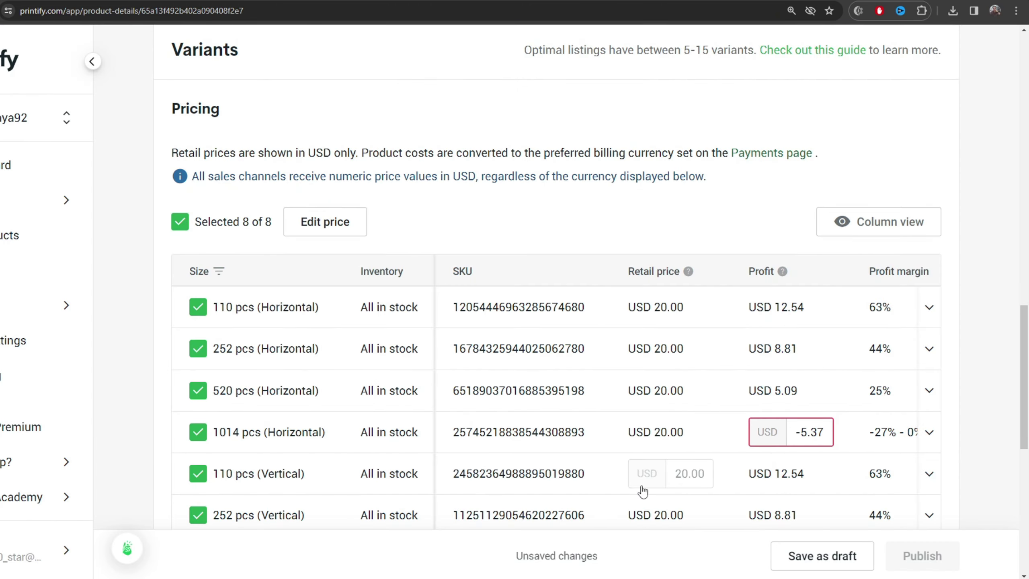
scroll(759, 471, down, 2)
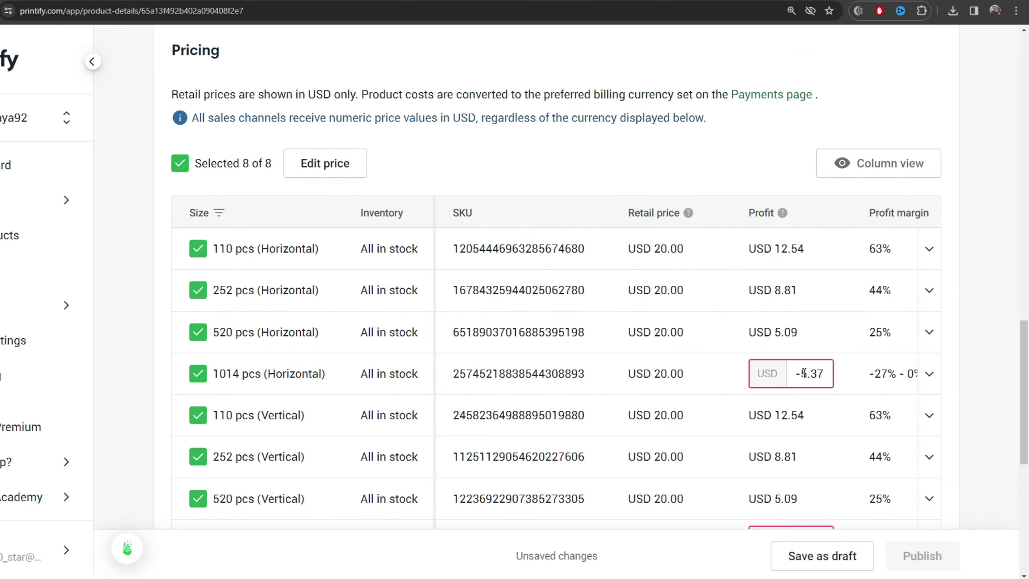
Set the profit margin of the 1014 pcs (Horizontal) variant to 20%.
click(887, 377)
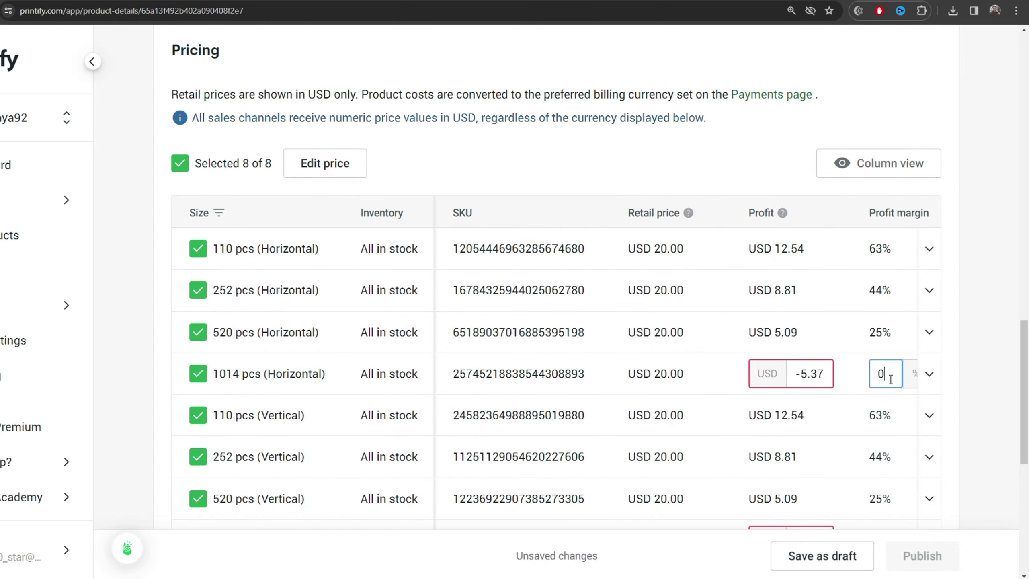
text(30)
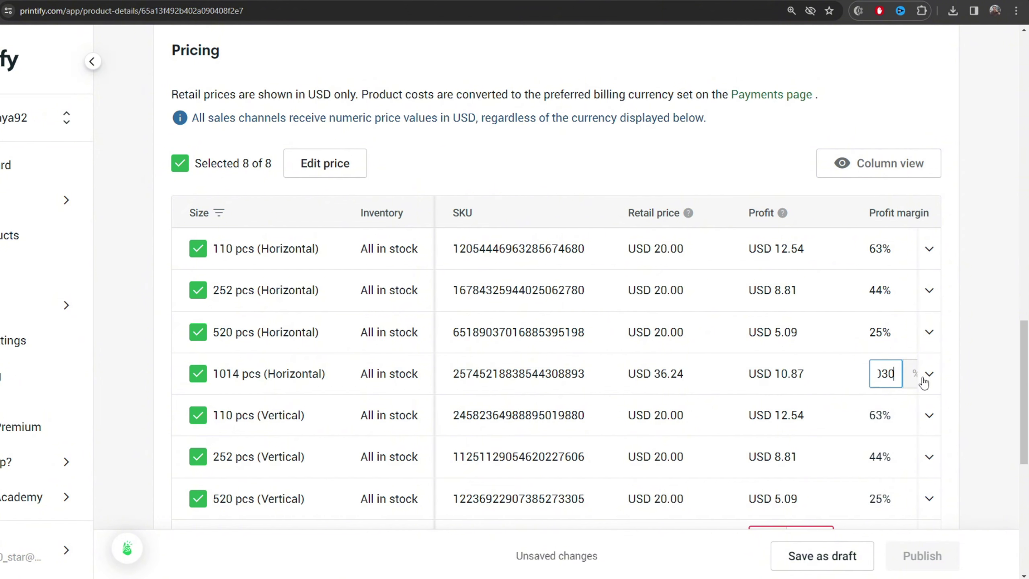
double_click(894, 372)
text(30)
double_click(889, 382)
text(20)
click(845, 385)
Set the profit margin of the 110 pcs (Horizontal) variant to 15%.
scroll(810, 388, down, 2)
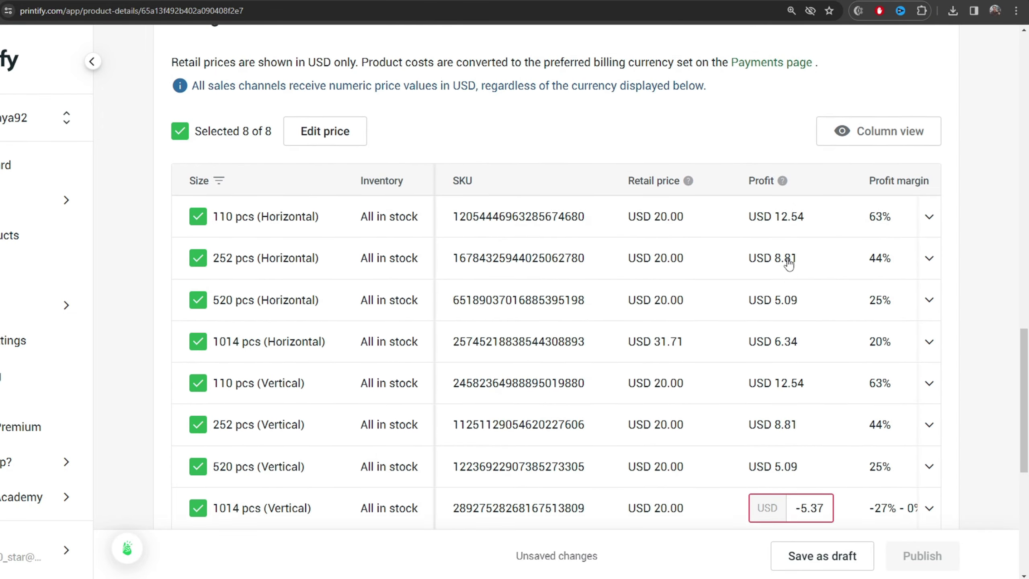
scroll(781, 291, up, 2)
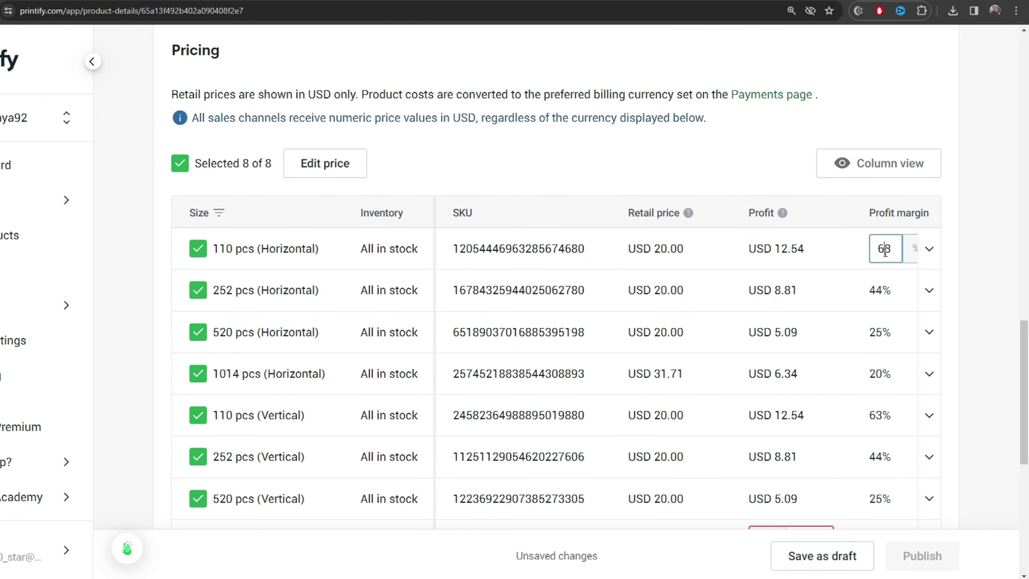
click(881, 248)
text(20)
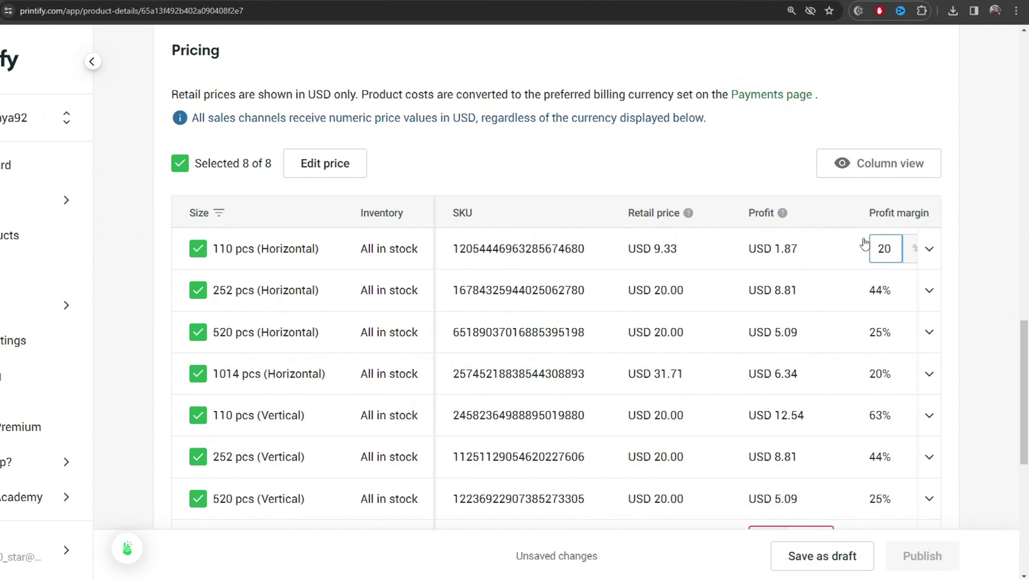
drag(889, 251, 867, 258)
text(15)
Set the profit margins of the 252 pcs and 520 pcs (Horizontal) variants to 15% each.
click(886, 289)
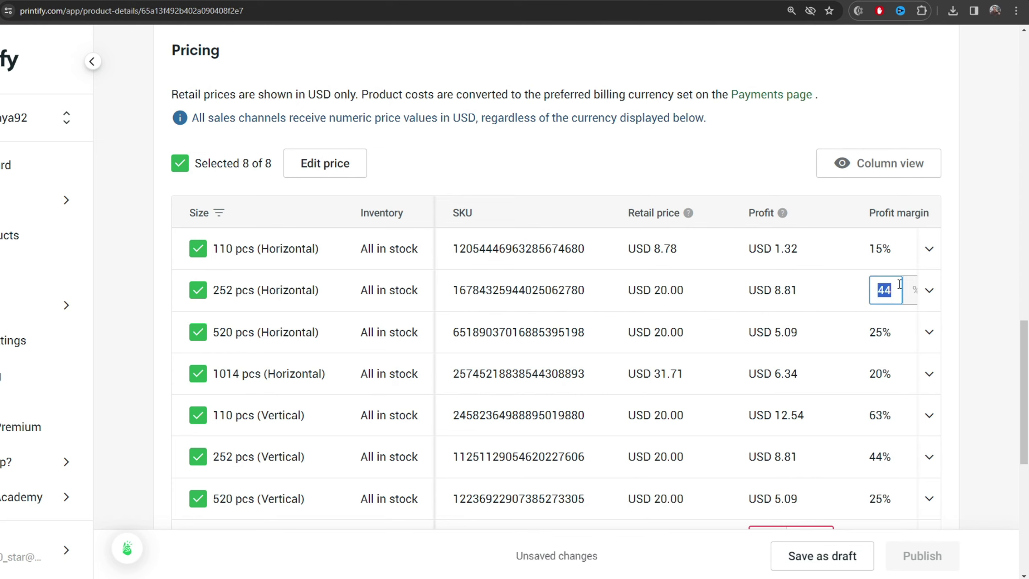
text(15)
click(886, 328)
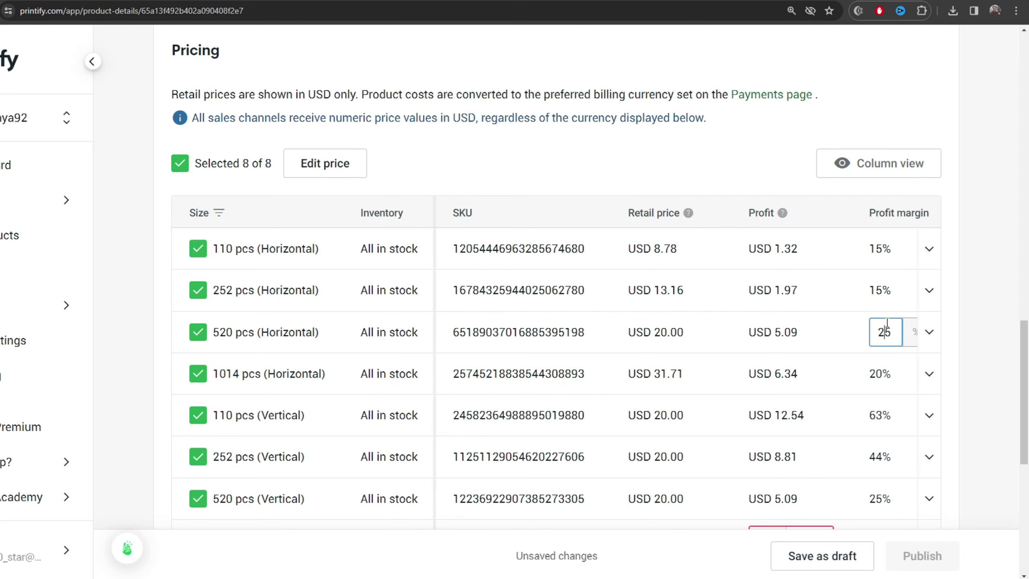
double_click(887, 327)
text(15)
click(947, 386)
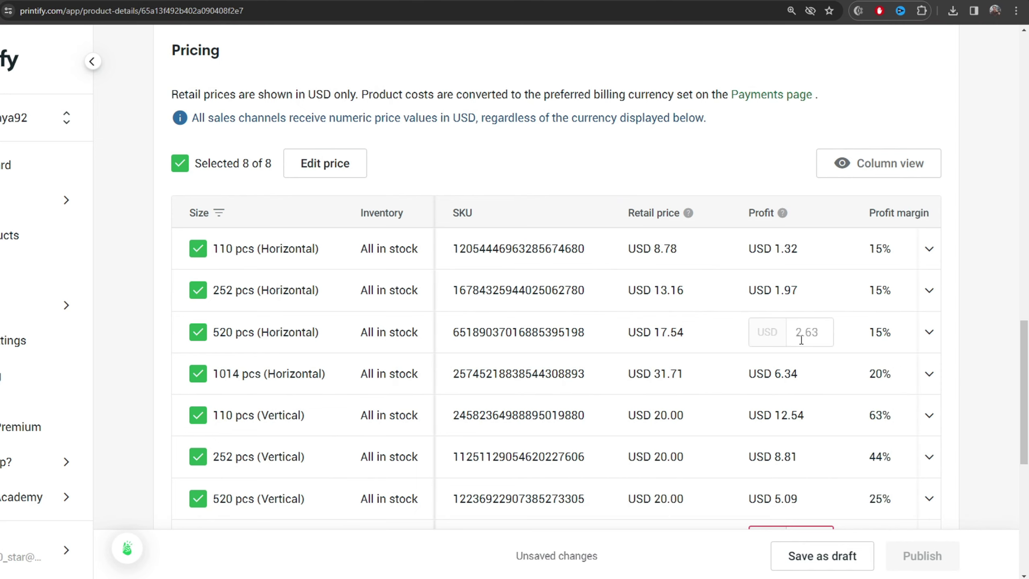
Set the profit margin of the 1014 pcs (Vertical) variant to 20%.
scroll(842, 367, down, 3)
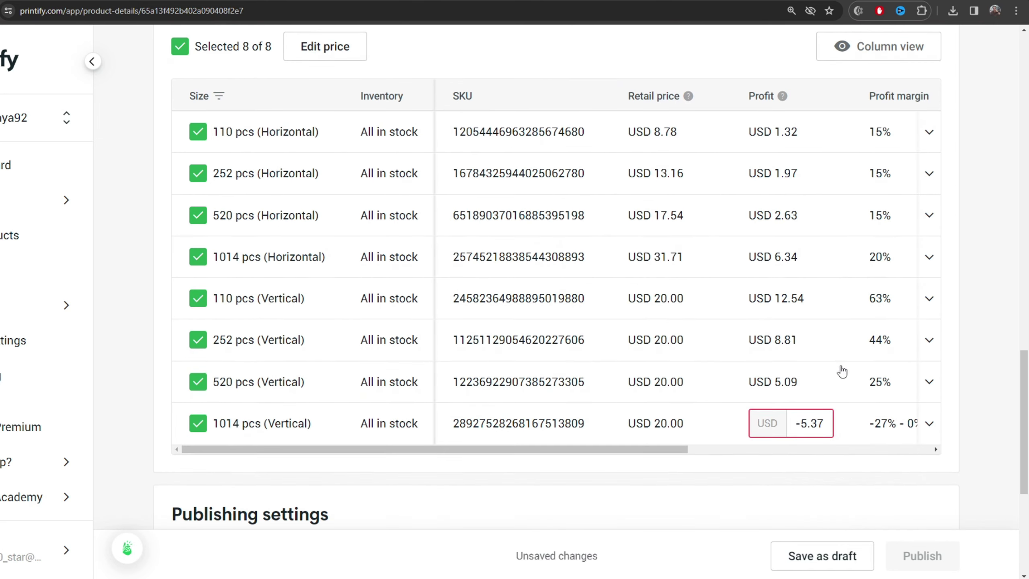
click(887, 423)
text(20)
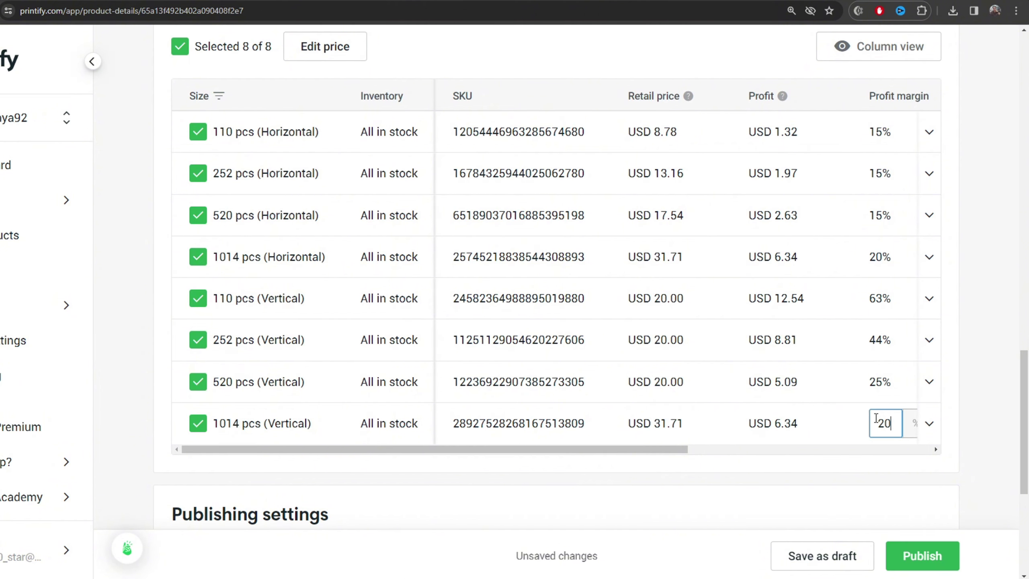
key(Return)
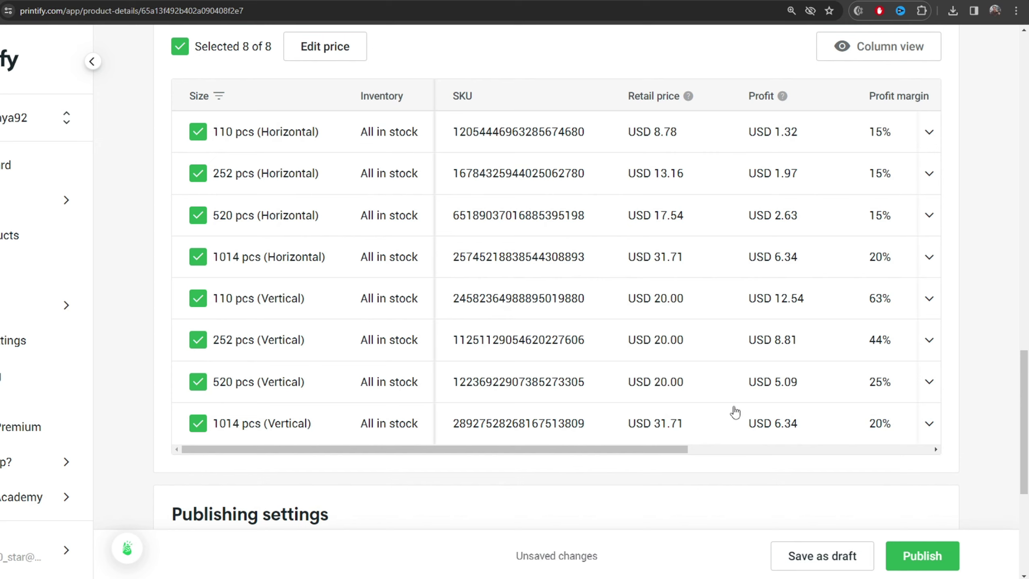
Set the profit margin of the 110 pcs (Vertical) variant to 30%.
click(883, 299)
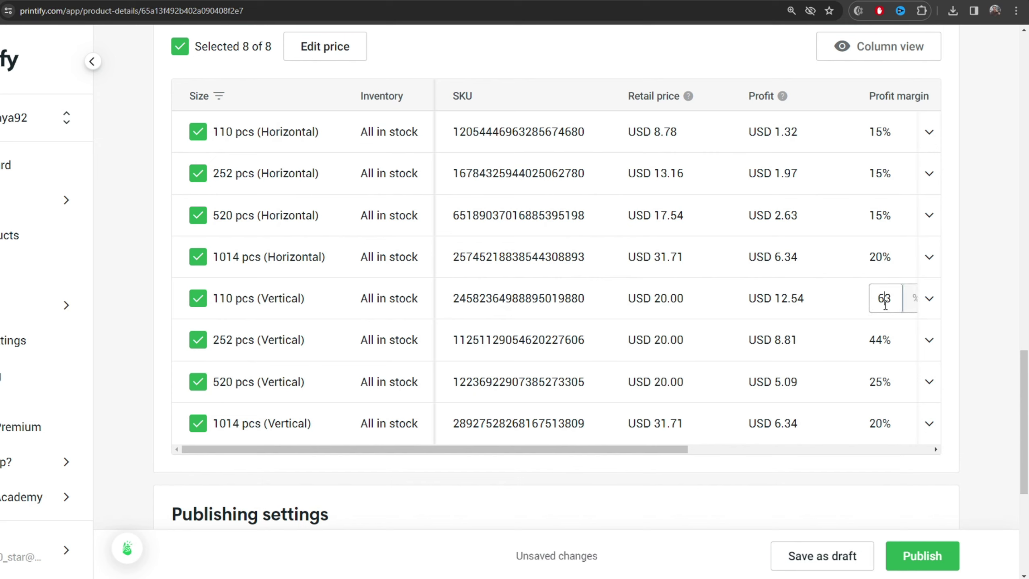
double_click(885, 306)
text(30)
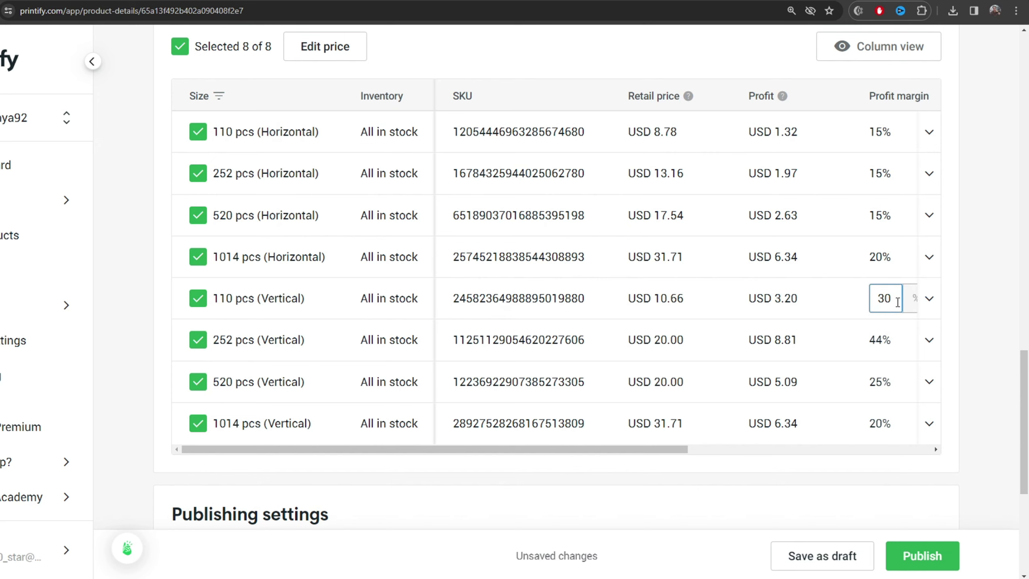
click(952, 325)
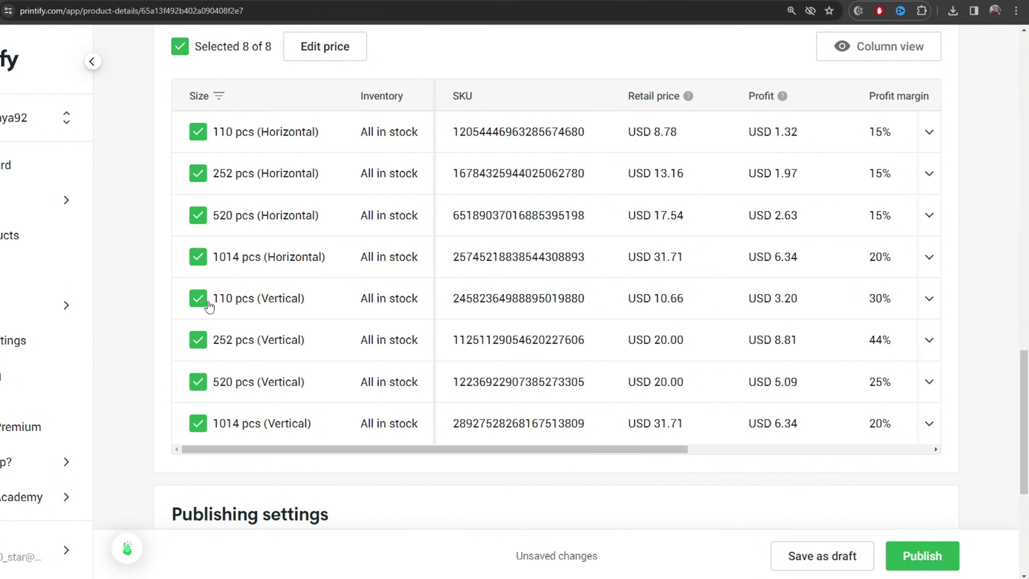
Check the publishing settings below the pricing table and publish the puzzle to the store.
scroll(292, 308, down, 1)
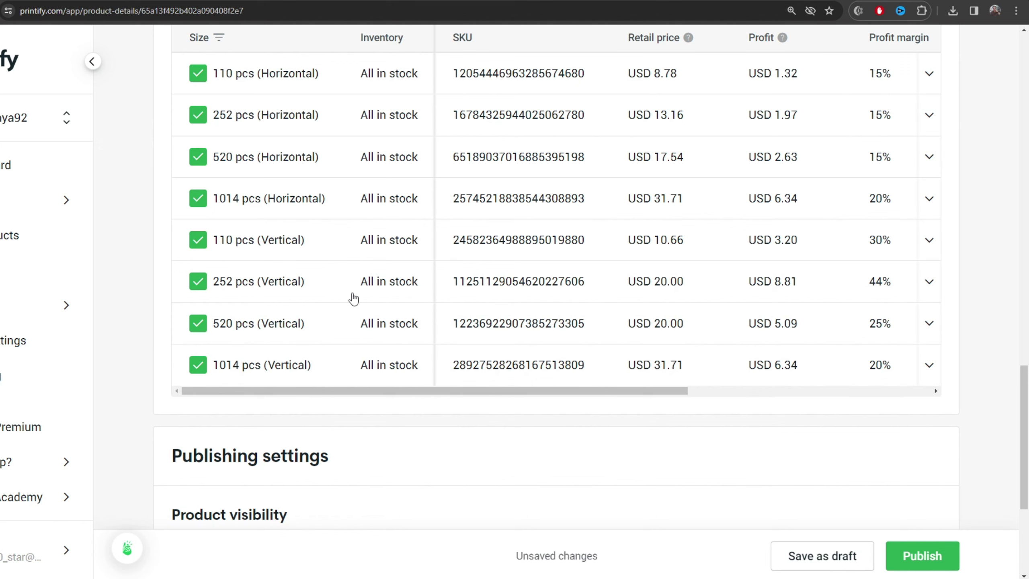
scroll(353, 298, down, 3)
scroll(342, 289, down, 1)
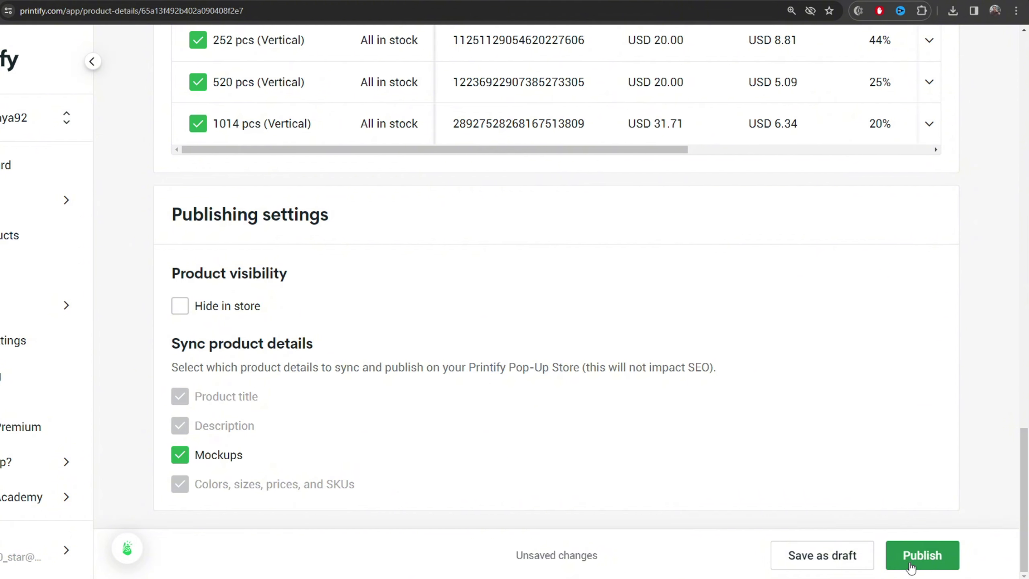
click(910, 566)
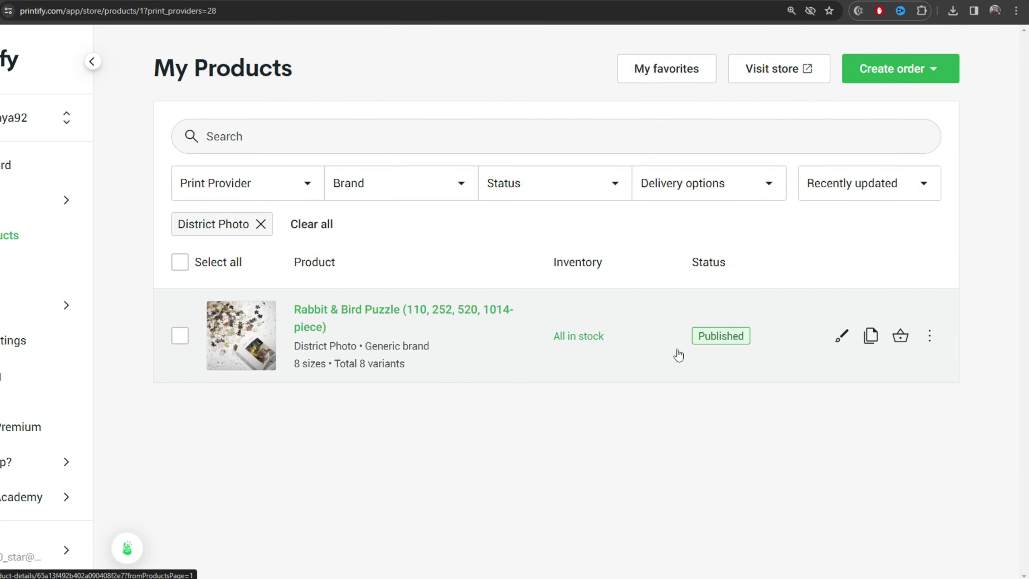
Open the published Rabbit & Bird Puzzle in the storefront and view its assembled-puzzle mockup image.
click(308, 188)
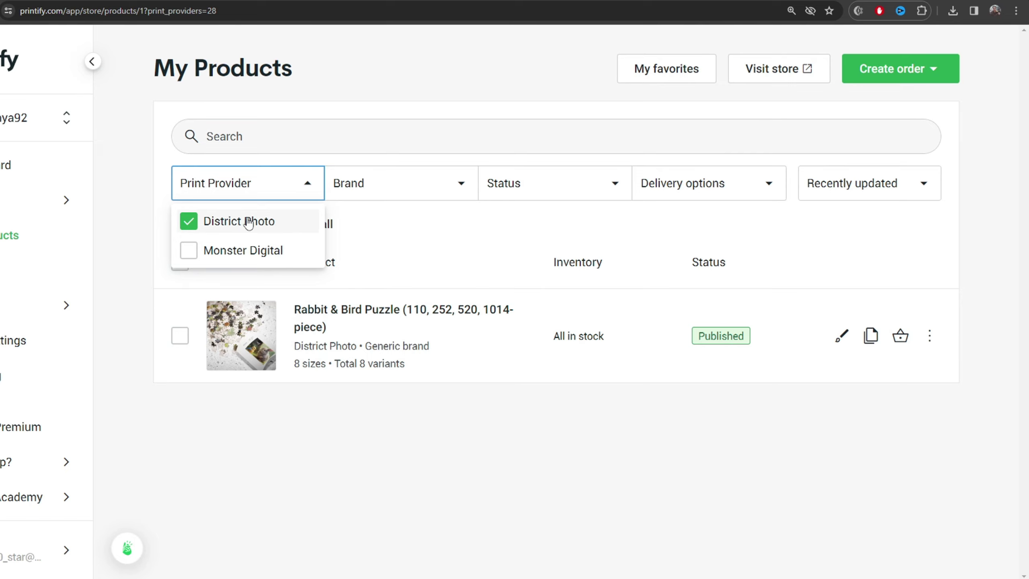
click(288, 461)
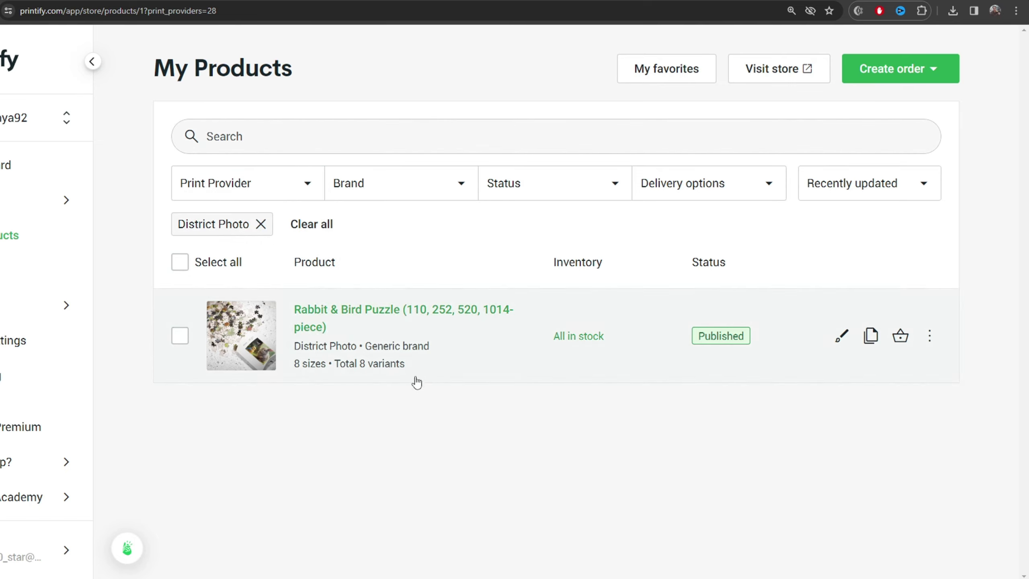
click(930, 335)
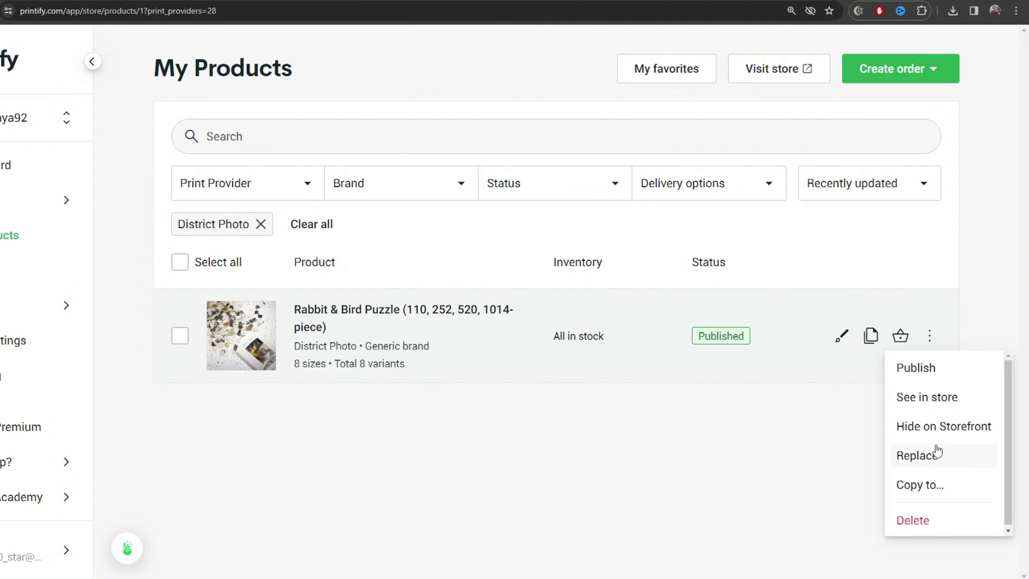
click(931, 397)
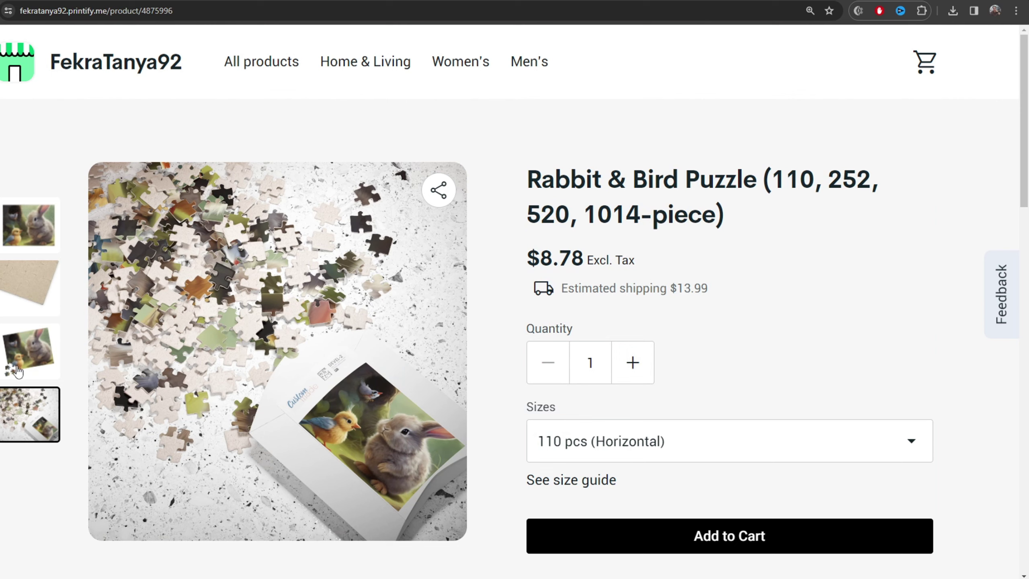
click(26, 359)
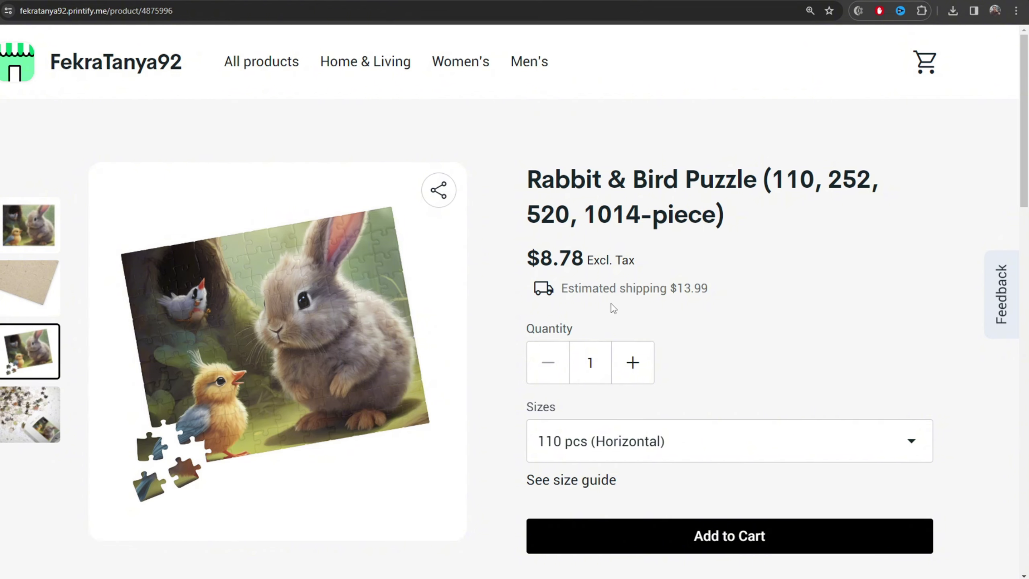
Choose the 1014 pcs (Vertical) size on the store page and check its mockup and price.
scroll(611, 308, down, 1)
scroll(664, 375, down, 1)
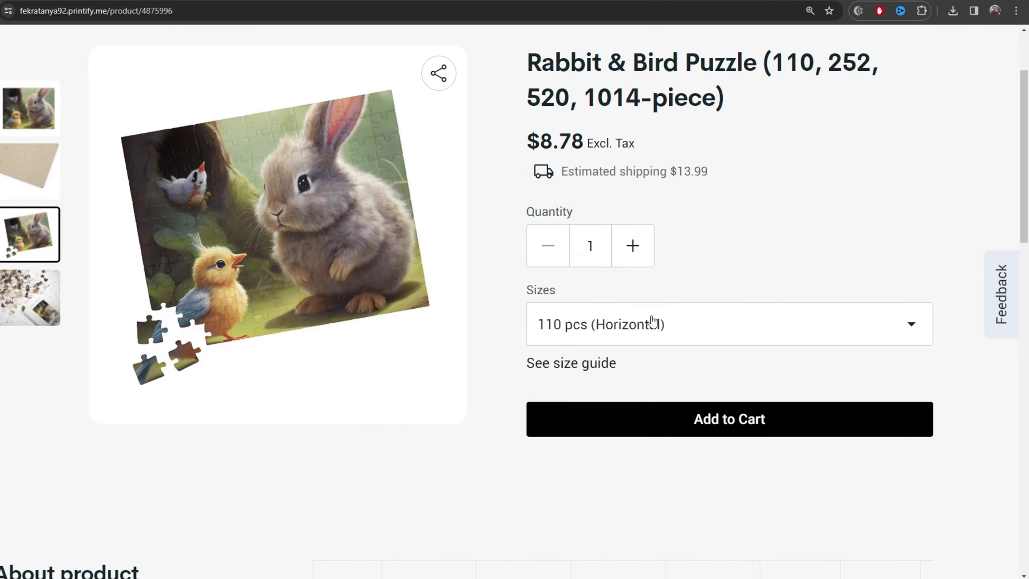
click(614, 329)
click(642, 338)
drag(583, 140, 539, 140)
click(659, 323)
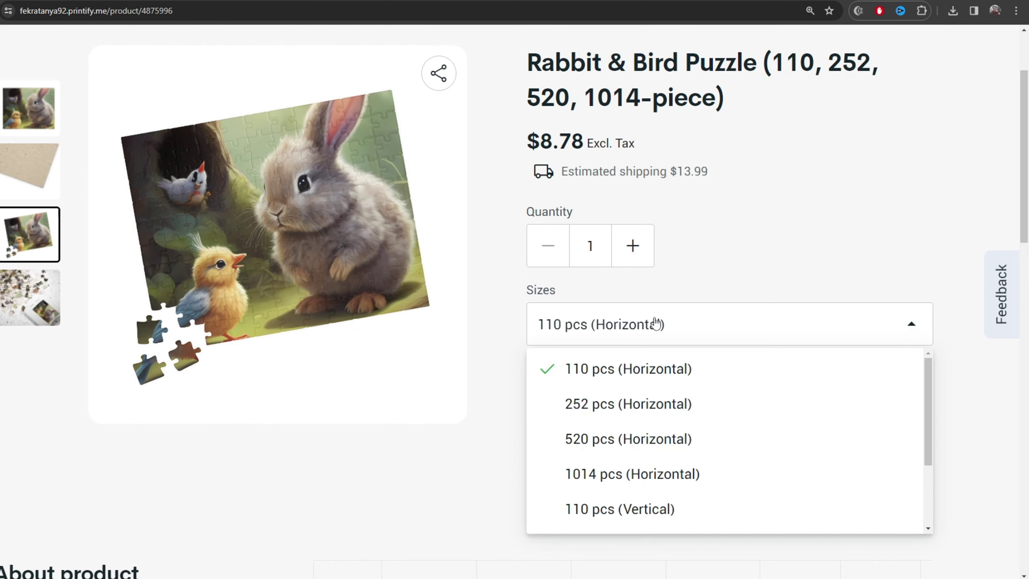
scroll(655, 399, down, 1)
scroll(655, 399, down, 5)
click(611, 338)
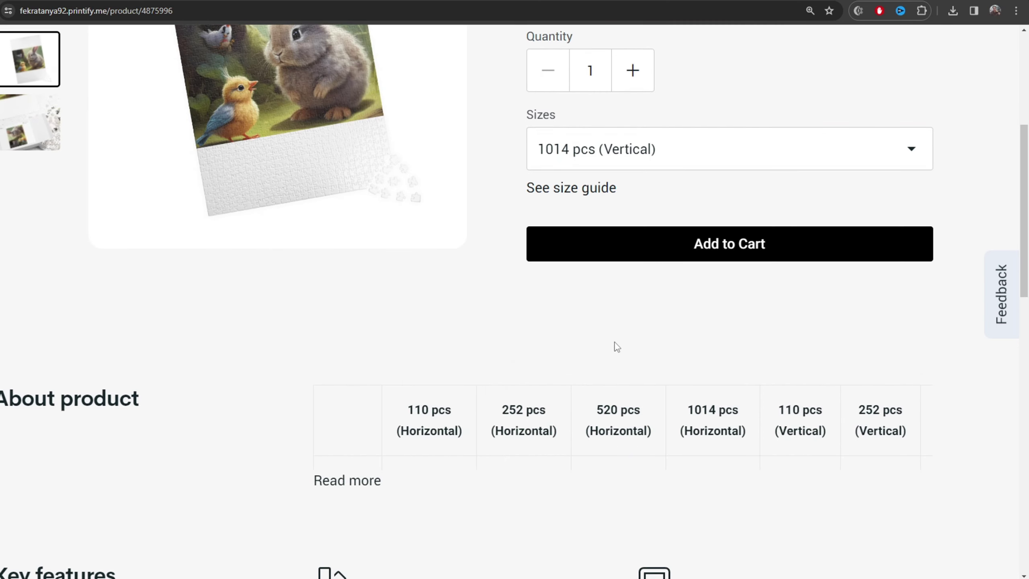
scroll(615, 345, up, 2)
scroll(615, 344, up, 4)
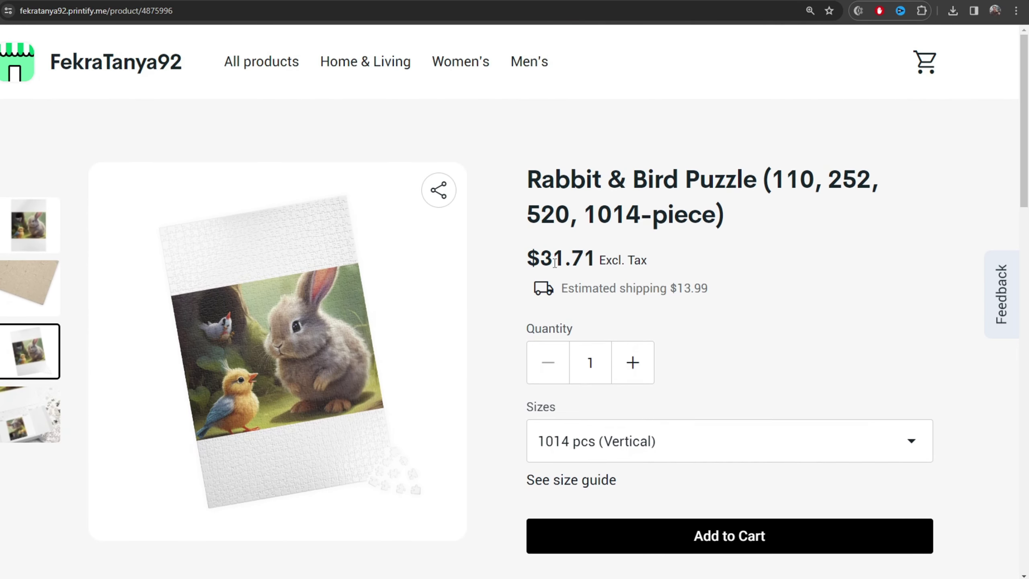
drag(553, 263, 576, 262)
Switch the store page to the 520 pcs (Horizontal) size and check its mockup and price.
click(596, 440)
scroll(593, 381, up, 3)
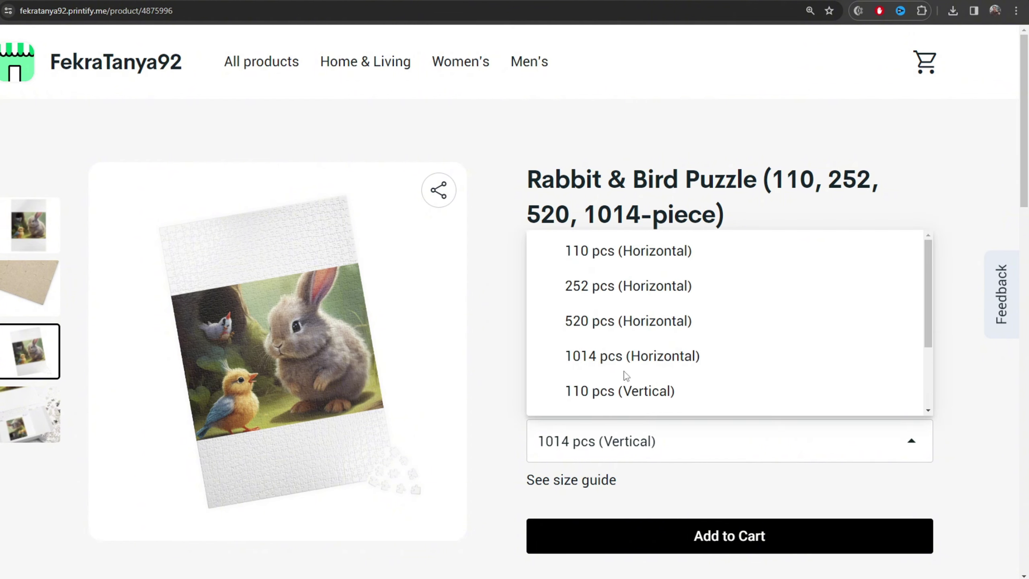
click(610, 321)
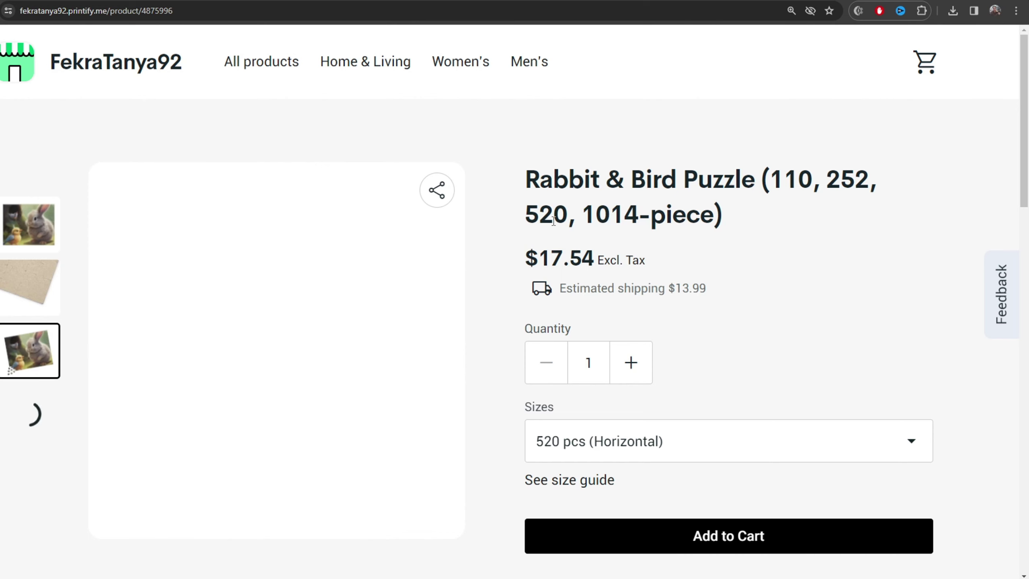
drag(541, 259, 583, 260)
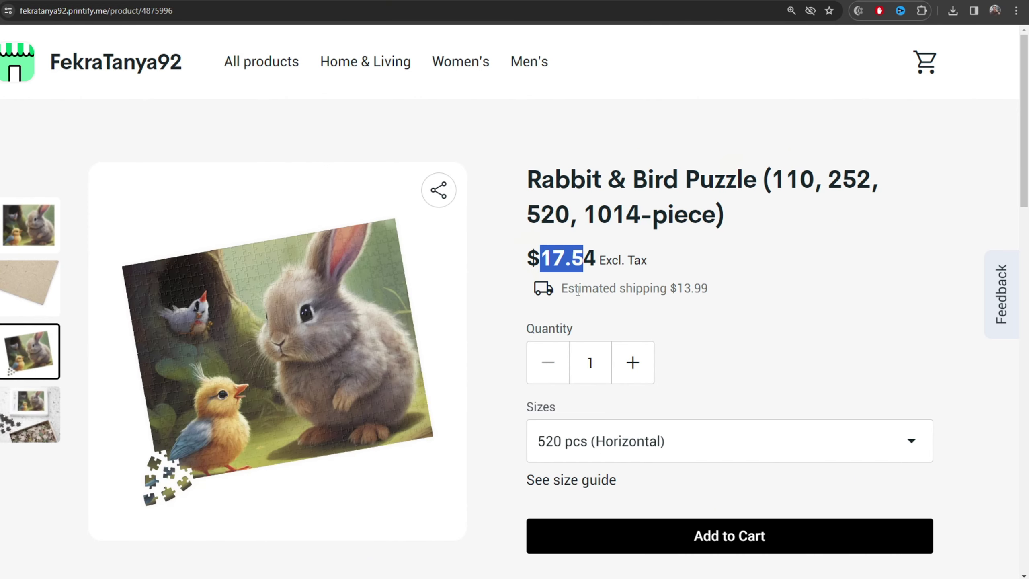
click(611, 283)
drag(583, 256, 541, 257)
scroll(568, 253, down, 2)
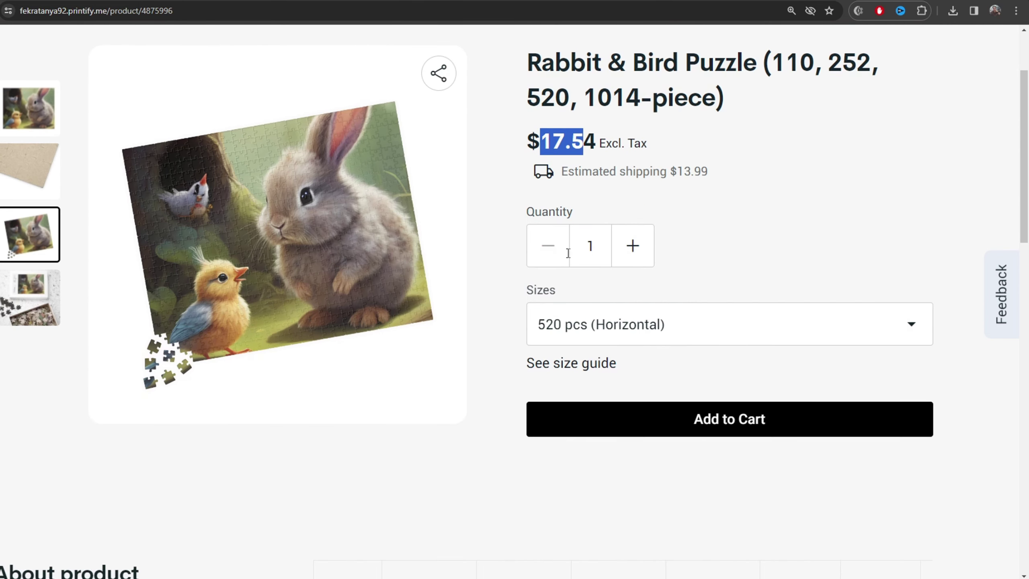
scroll(568, 251, up, 2)
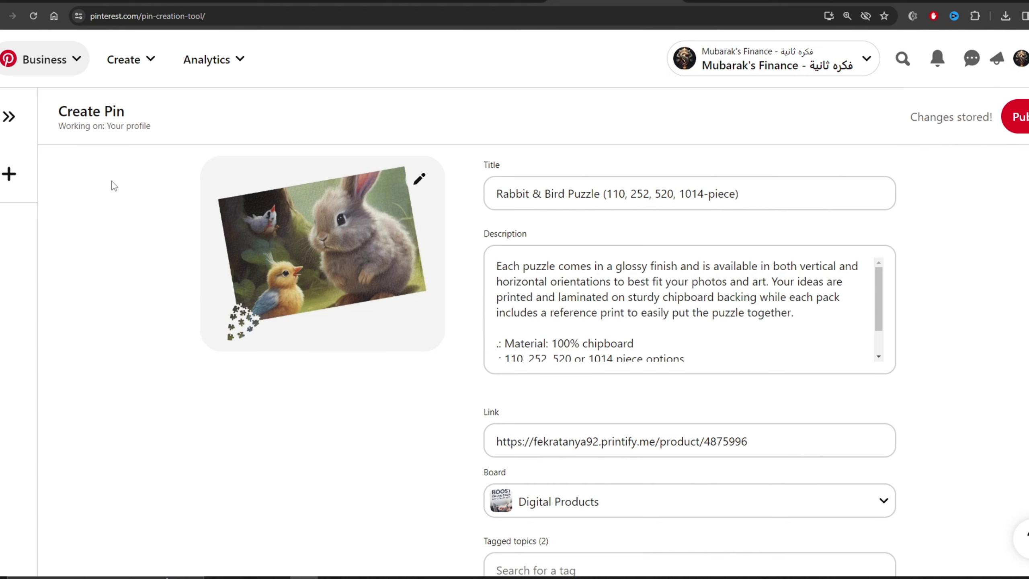
Open the organic Create Pin form in Pinterest and review the puzzle pin's image, title, description and link at 150% zoom.
click(140, 71)
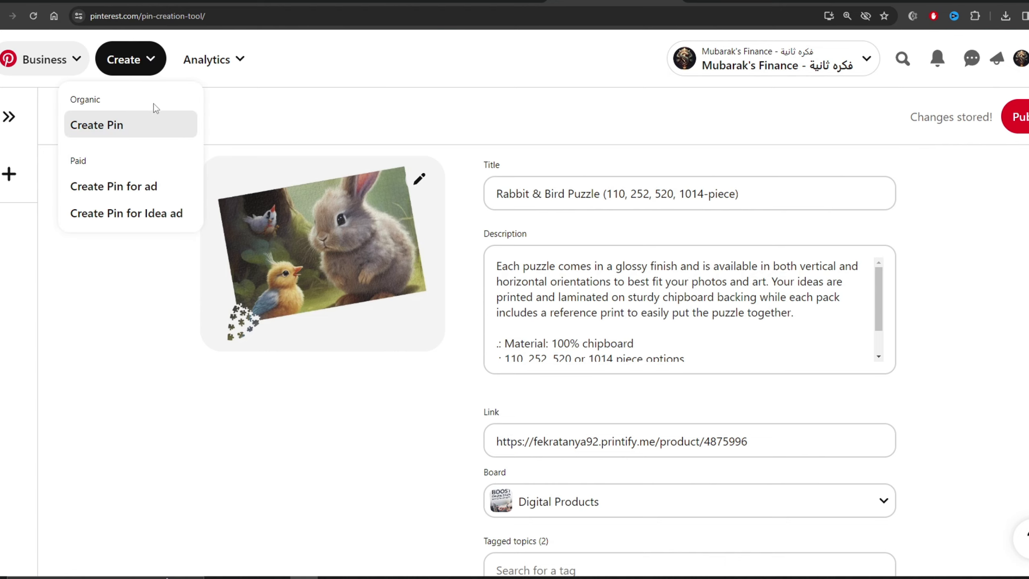
click(134, 126)
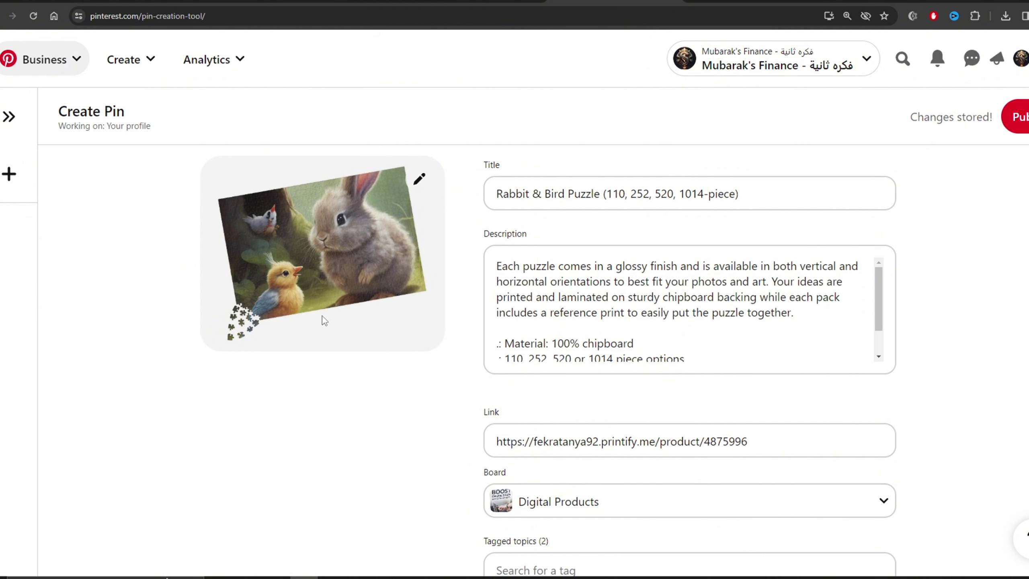
key(ctrl+plus)
key(ctrl+plus)
key(ctrl+minus)
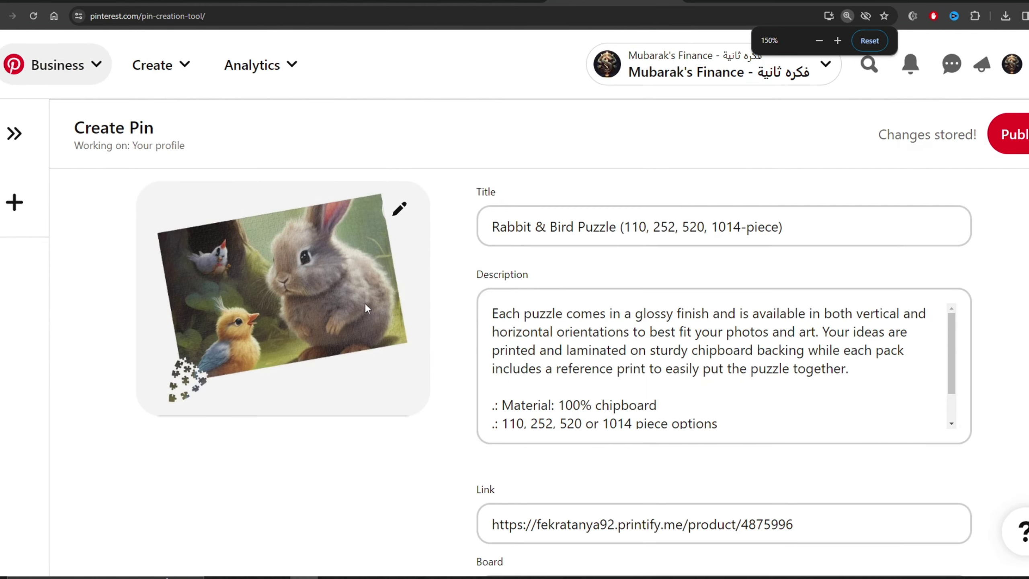
scroll(239, 320, down, 1)
scroll(233, 306, up, 1)
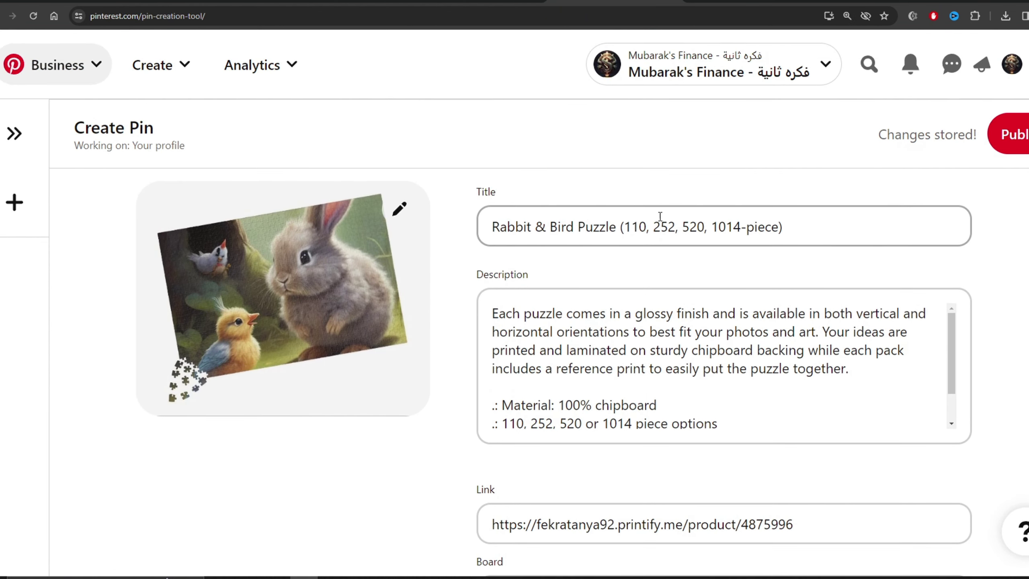
Compare the pin's title with the Rabbit & Bird Puzzle title on the store's product page.
drag(499, 225, 729, 223)
click(729, 223)
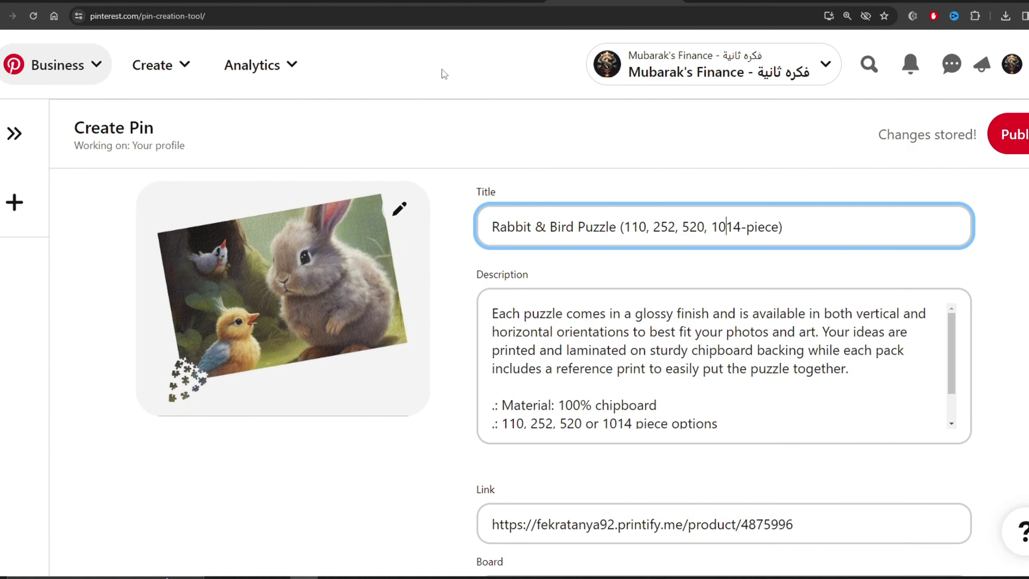
click(458, 2)
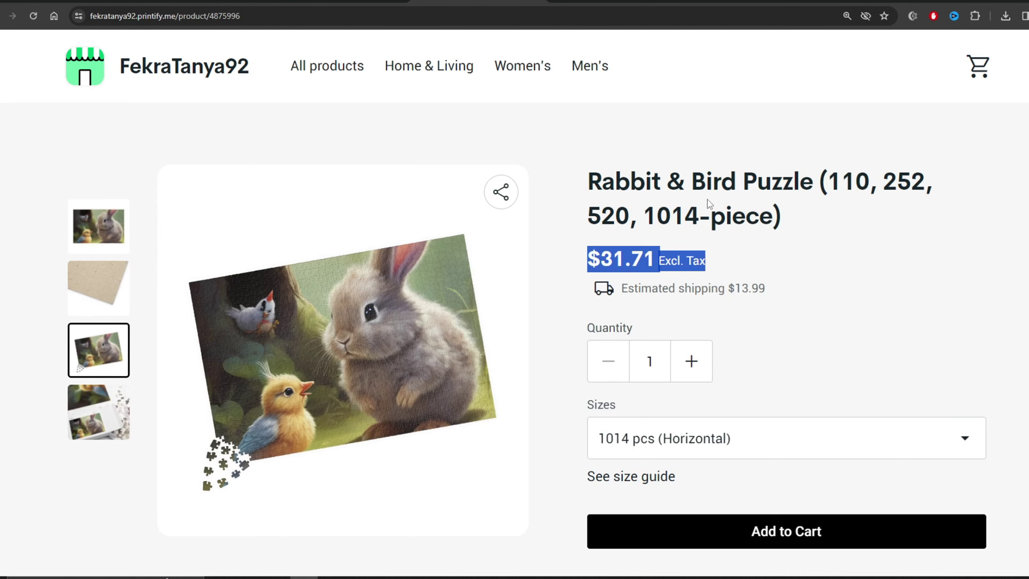
drag(779, 215, 601, 182)
click(606, 3)
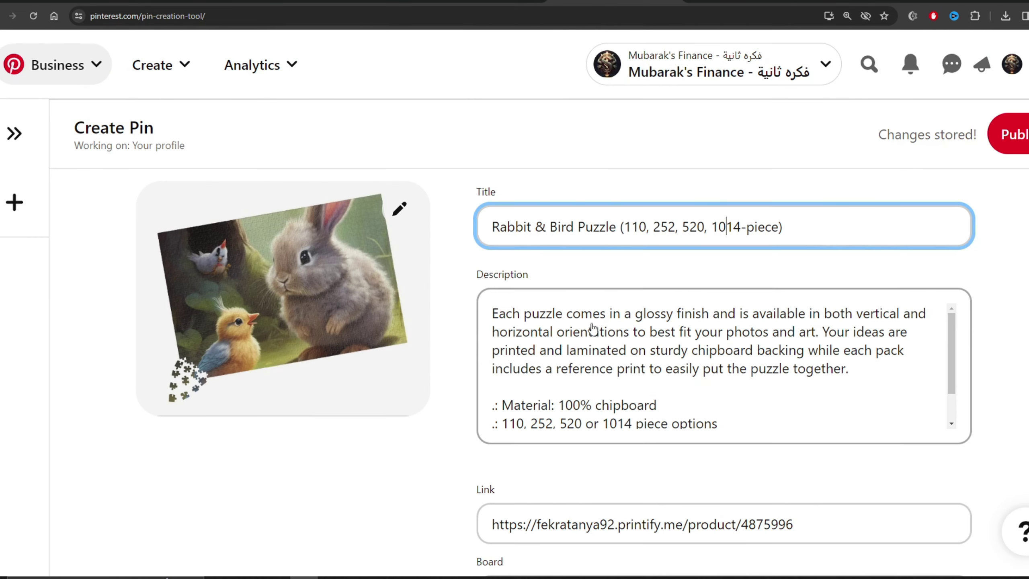
Compare the product description on the store page with the description in the Pinterest pin form.
click(459, 2)
scroll(323, 389, down, 1)
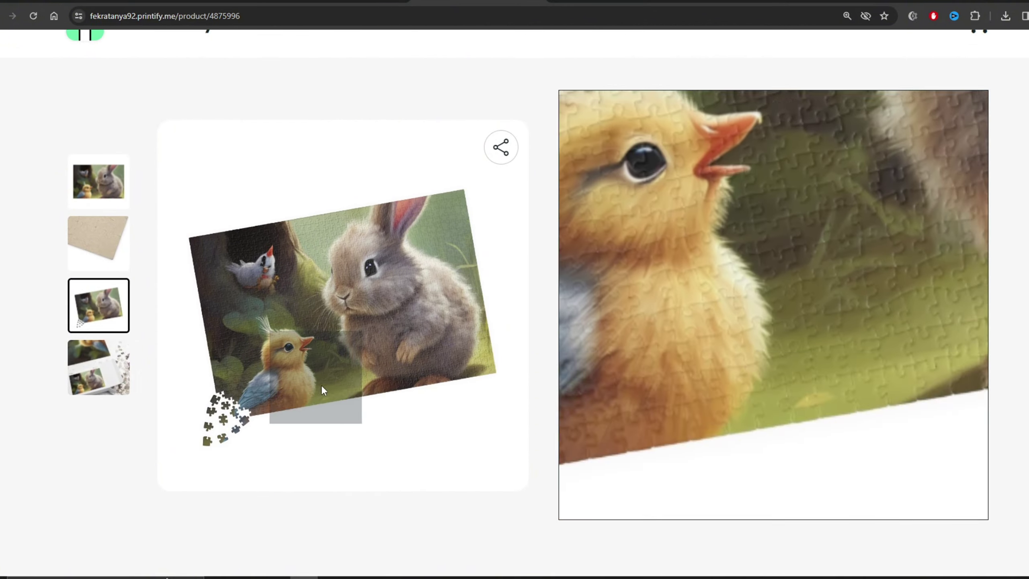
scroll(323, 390, down, 15)
drag(608, 331, 544, 271)
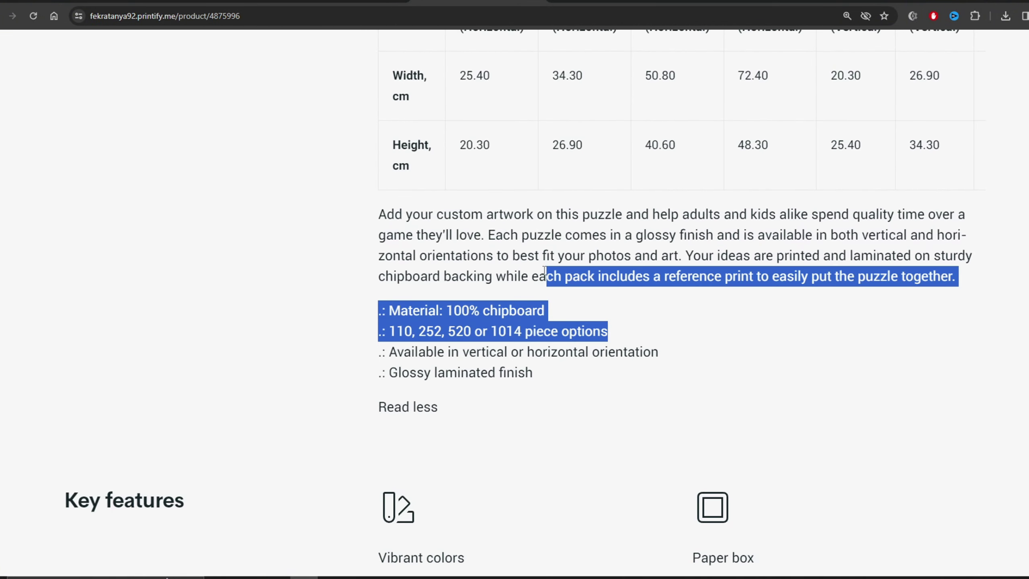
click(605, 4)
scroll(452, 443, down, 2)
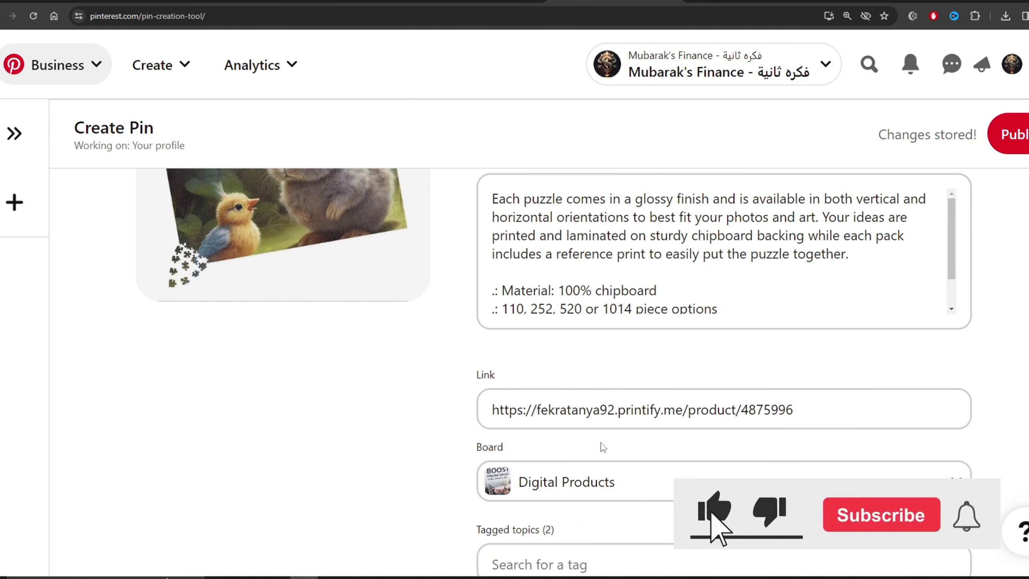
scroll(659, 408, up, 2)
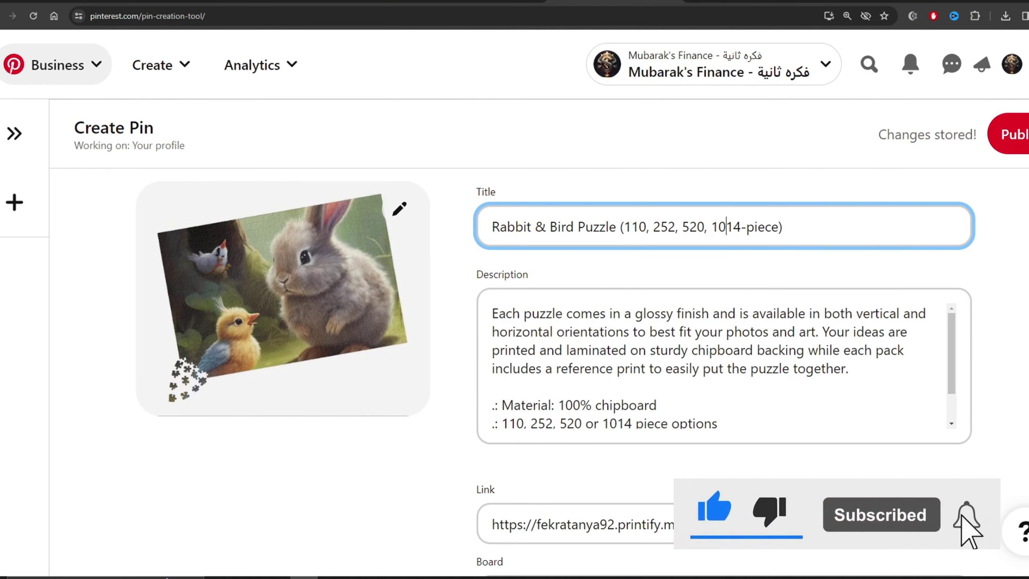
Check the store page's address against the pin's link, and review the pin's board and tagged topics.
click(604, 2)
double_click(250, 16)
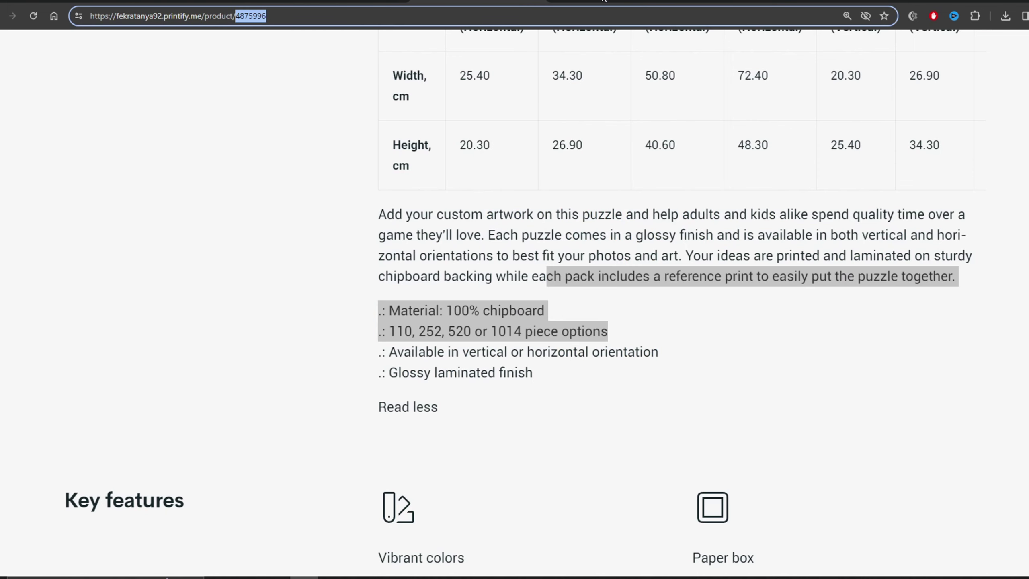
click(605, 3)
scroll(383, 405, down, 3)
scroll(347, 414, down, 2)
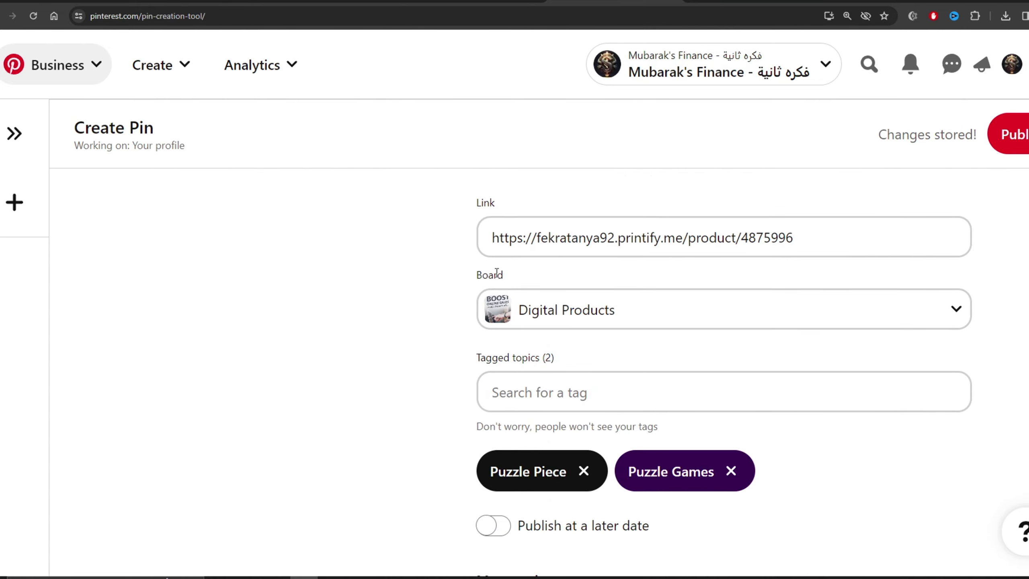
scroll(320, 391, up, 5)
scroll(442, 324, down, 3)
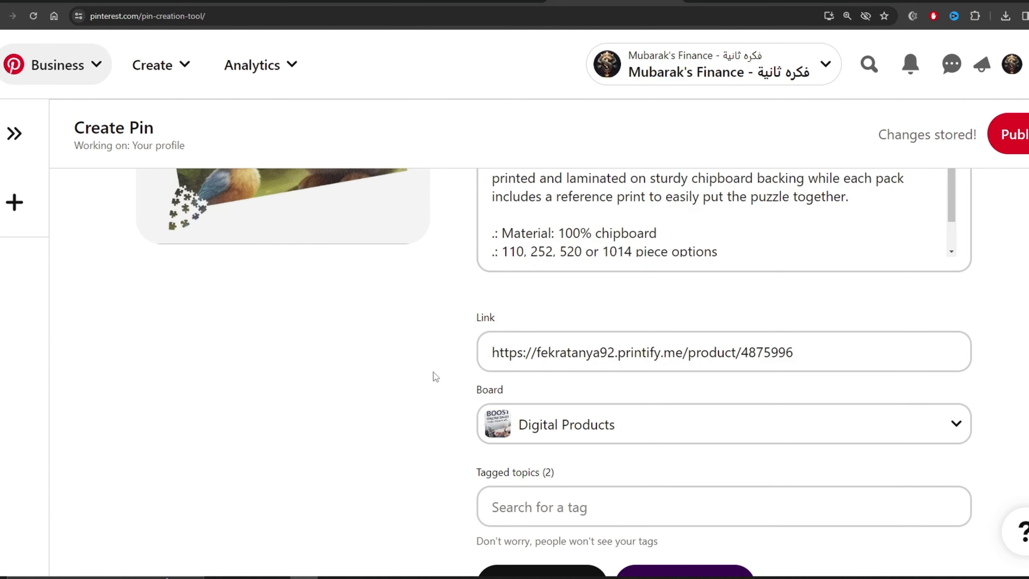
scroll(435, 377, down, 3)
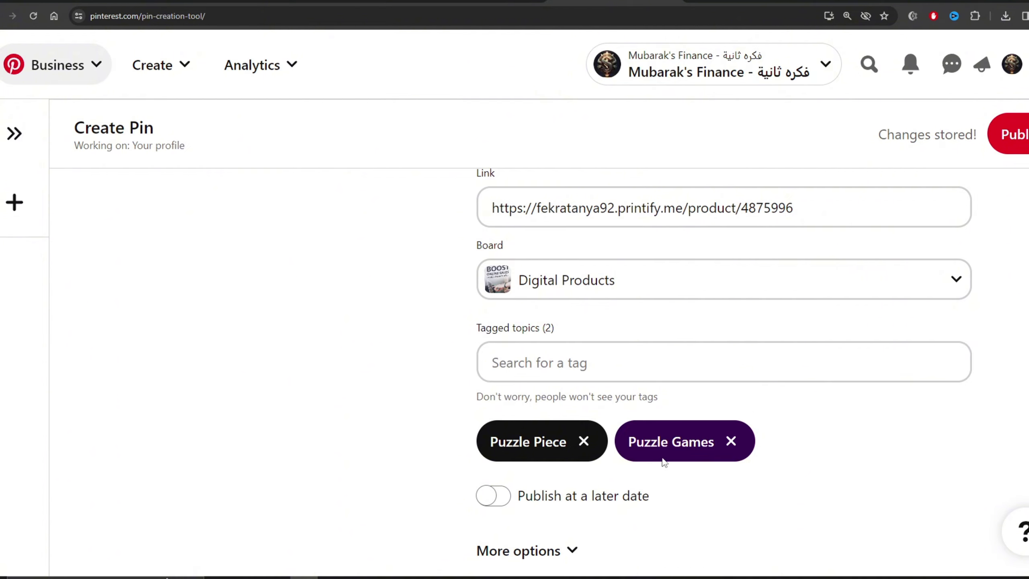
Publish the puzzle pin to the Digital Products board and review the published pin's page at 125% zoom.
click(1008, 135)
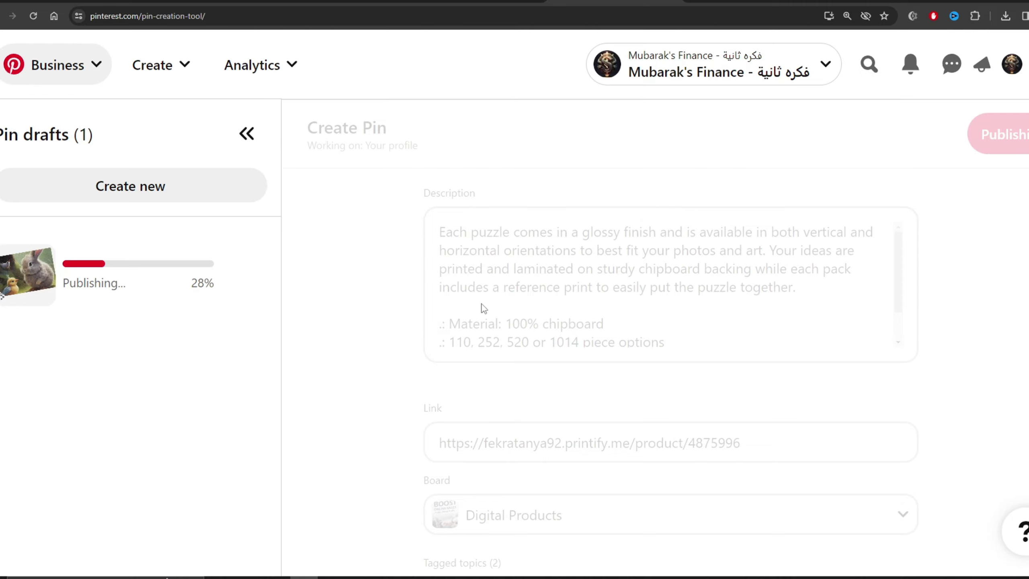
click(652, 542)
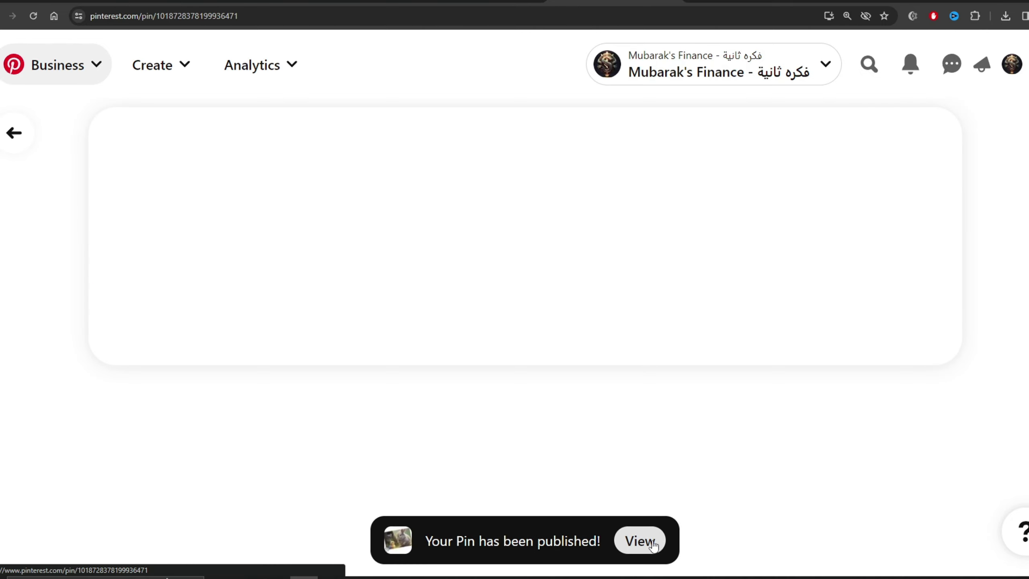
key(ctrl+minus)
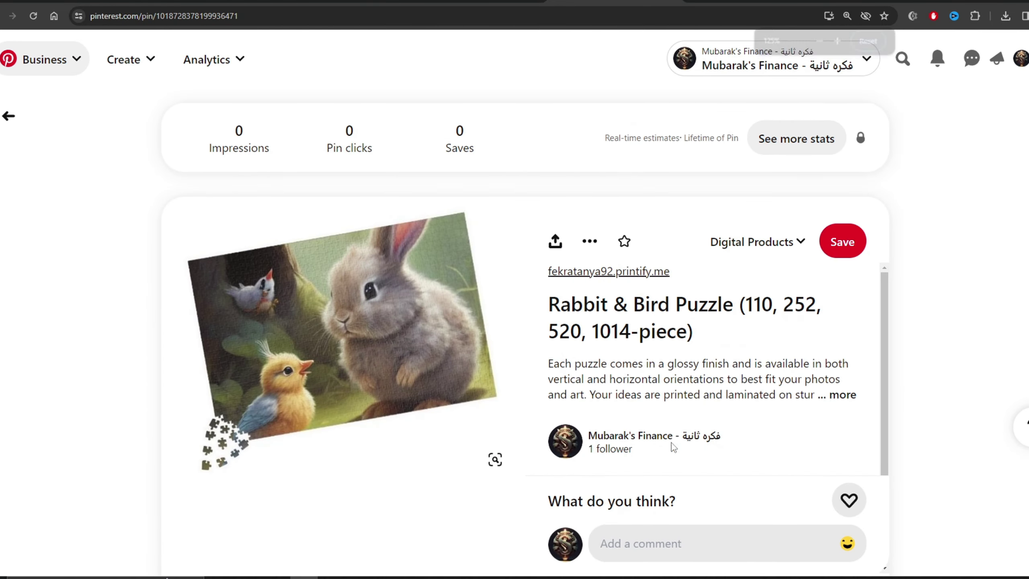
scroll(674, 424, down, 5)
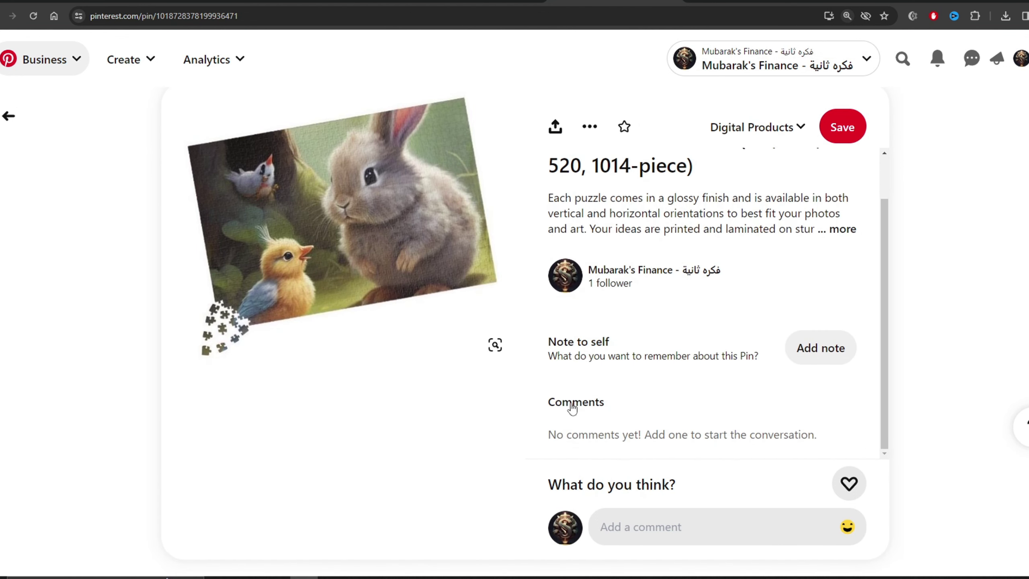
scroll(572, 408, up, 5)
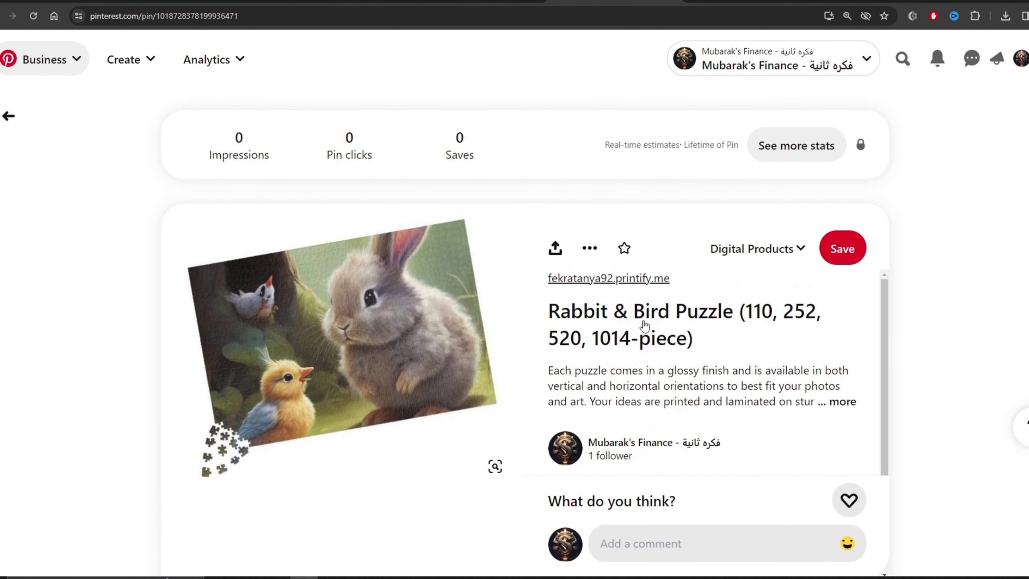
Follow the published pin's store link and check the puzzle's size selection on the product page.
click(635, 280)
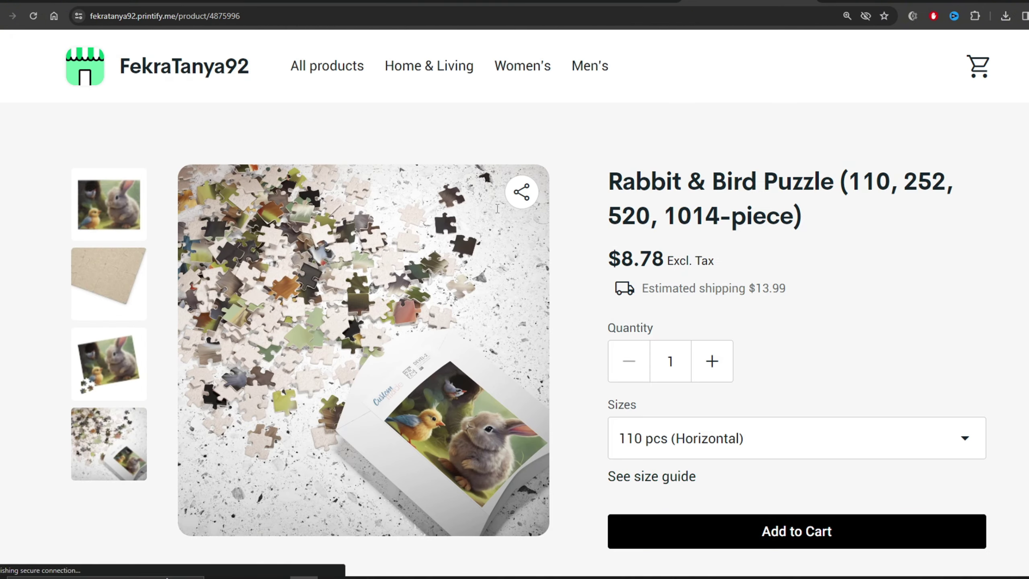
mouse_move(298, 239)
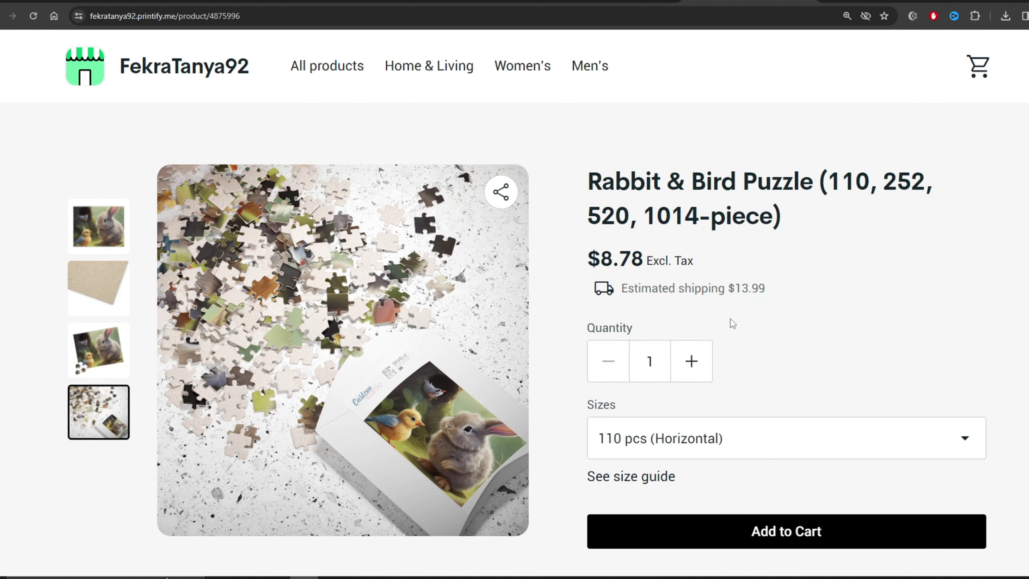
click(801, 441)
click(1004, 219)
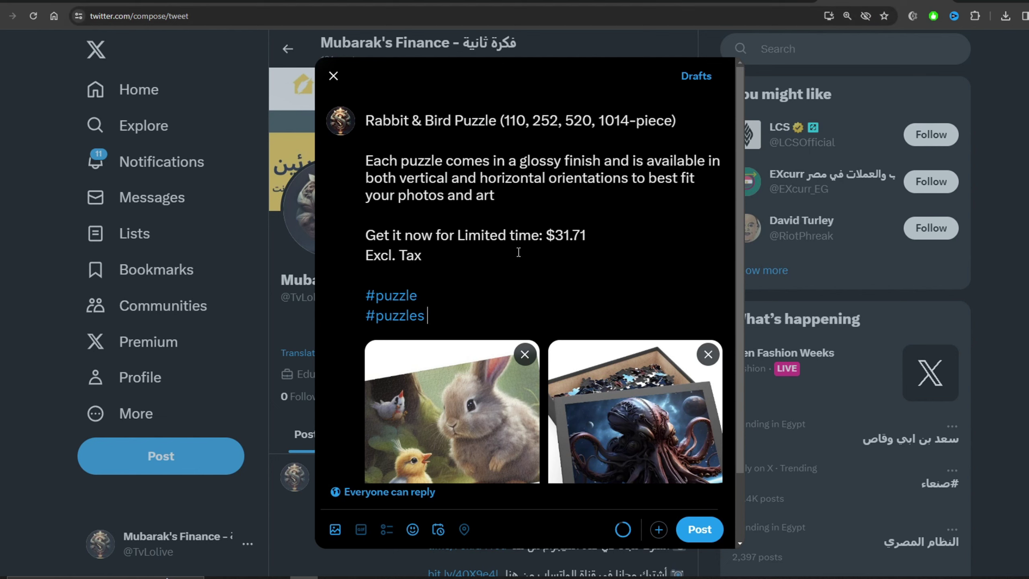
Switch to the draft puzzle post on X and review its title, description, price, hashtags and attached photos.
drag(433, 121, 605, 122)
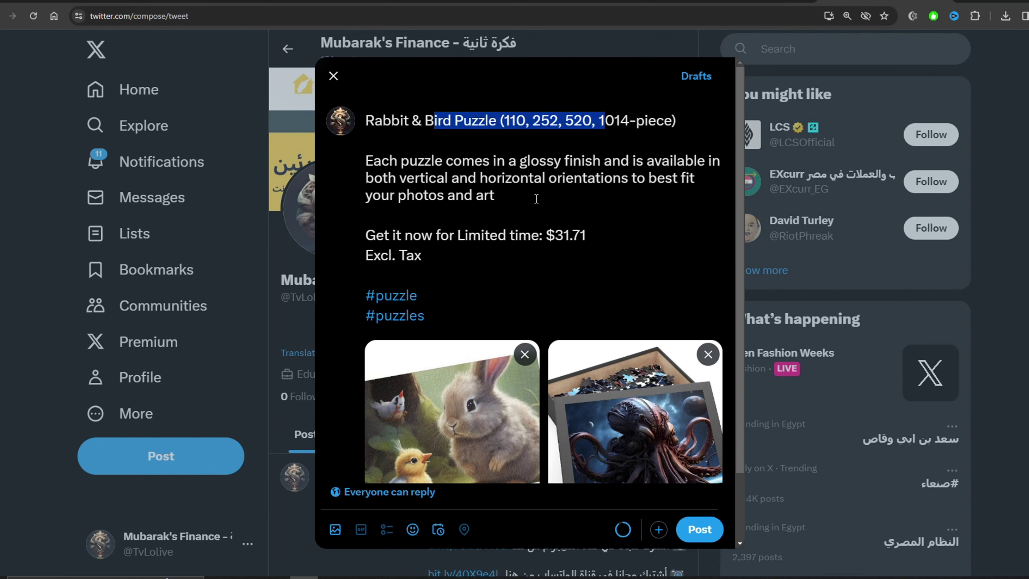
drag(536, 199, 414, 166)
click(460, 234)
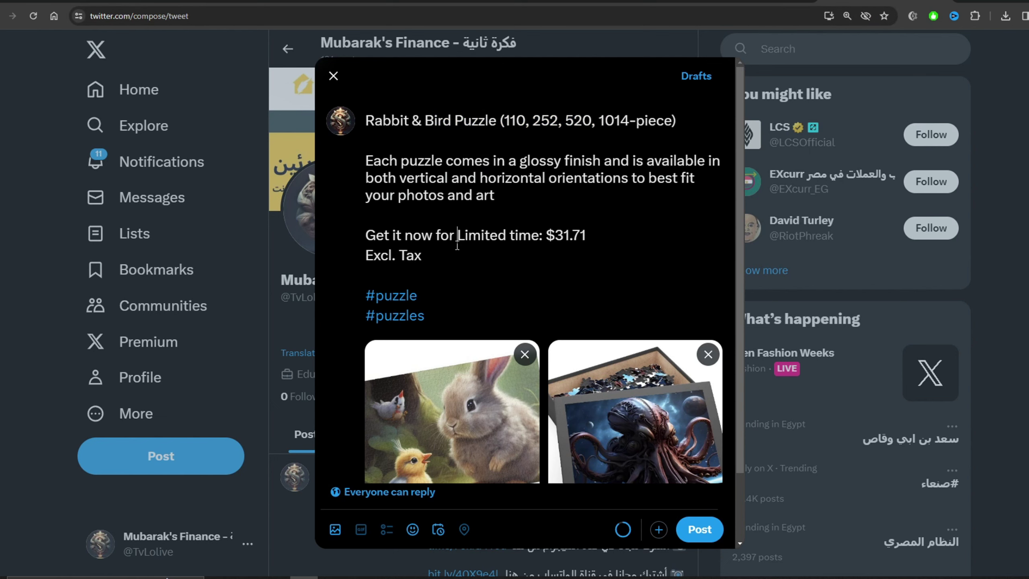
drag(592, 235, 545, 236)
drag(470, 256, 391, 256)
click(448, 278)
scroll(409, 308, down, 2)
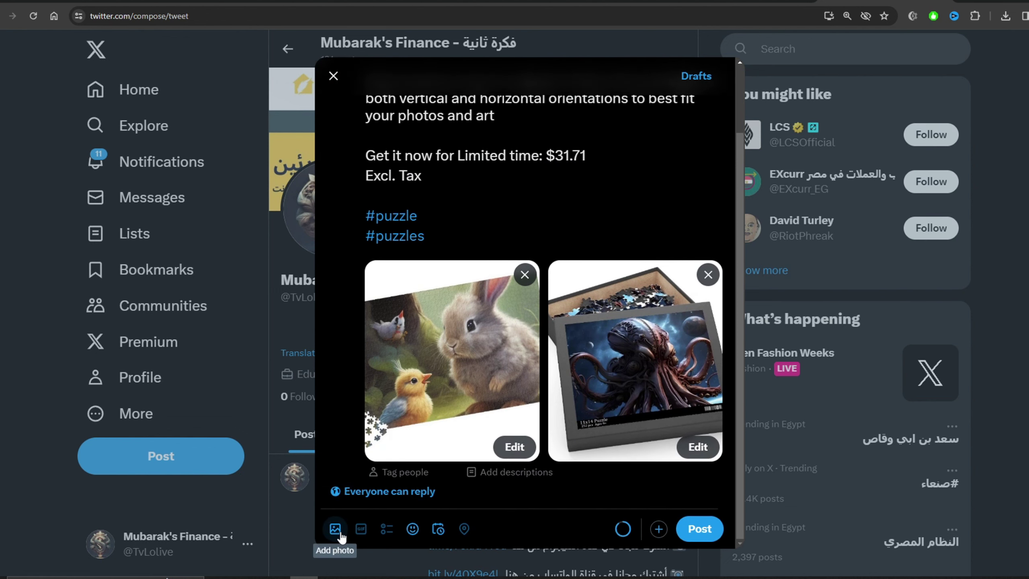
scroll(442, 418, up, 1)
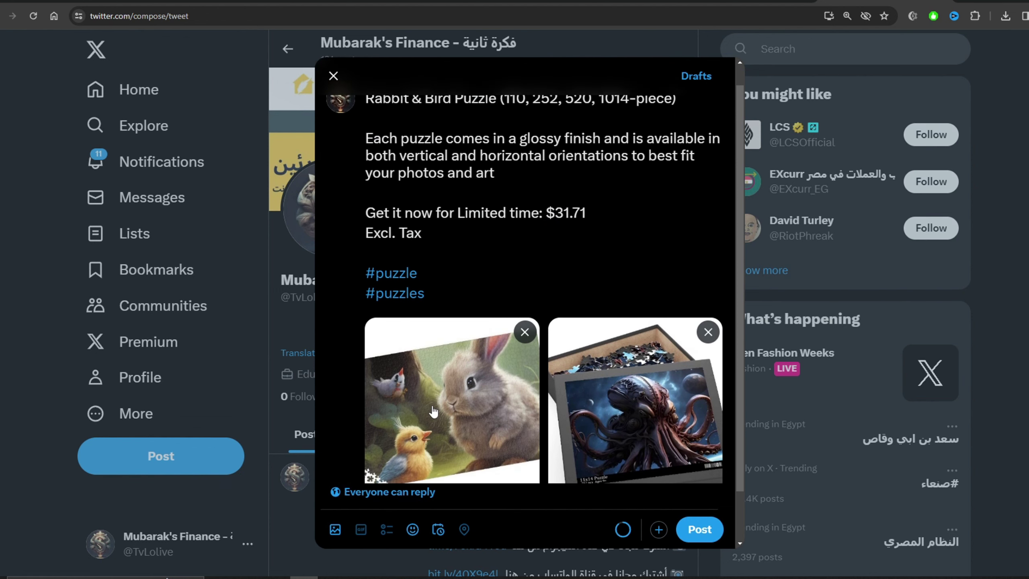
scroll(433, 411, down, 1)
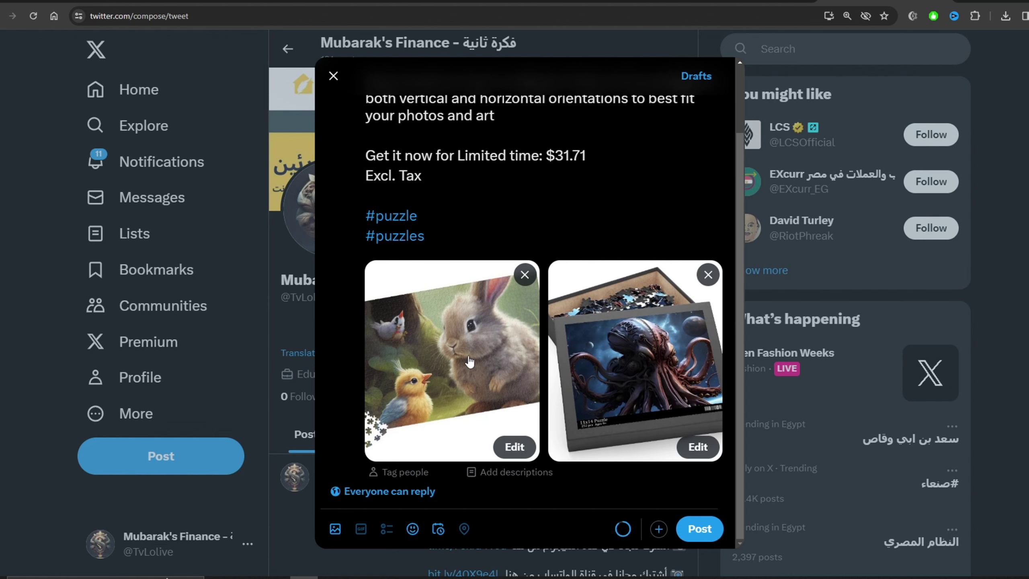
scroll(526, 393, up, 2)
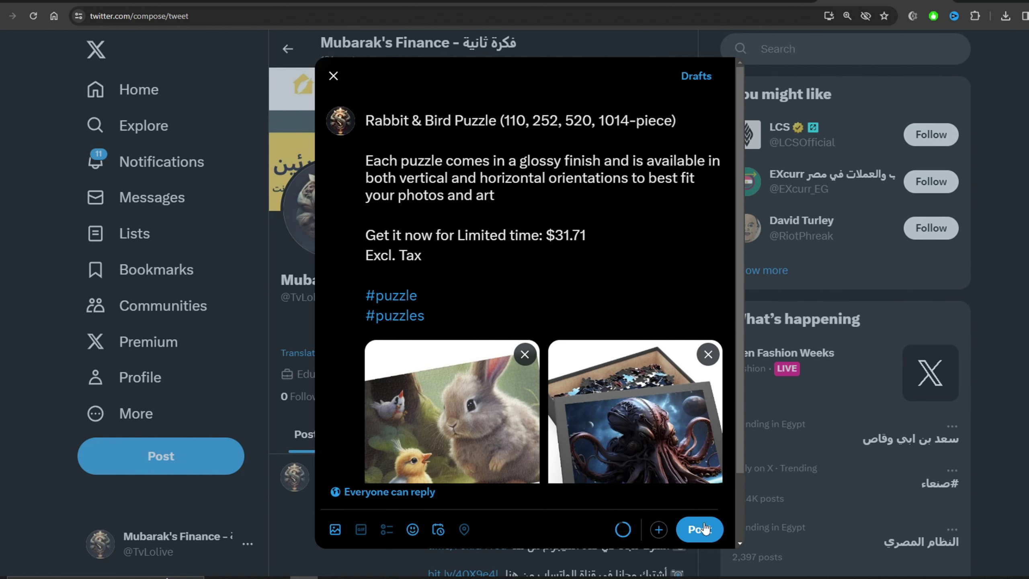
drag(426, 315, 375, 295)
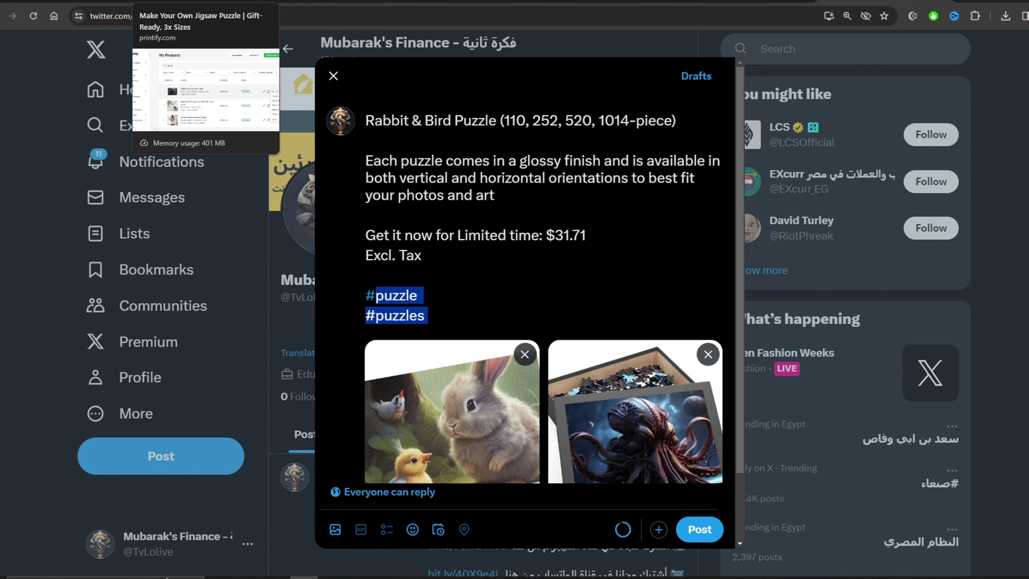
Switch to Printify's My Products list.
click(204, 4)
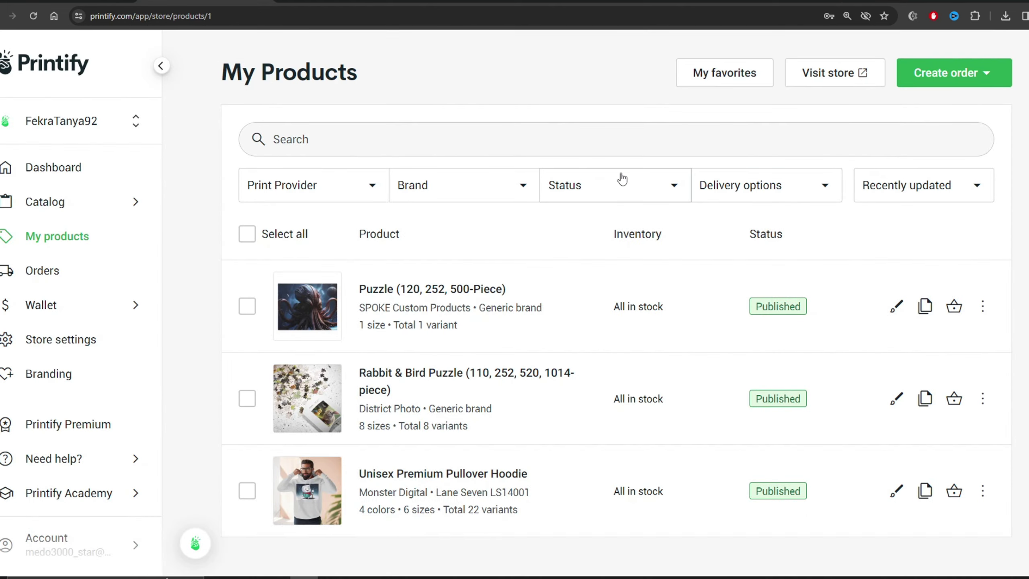